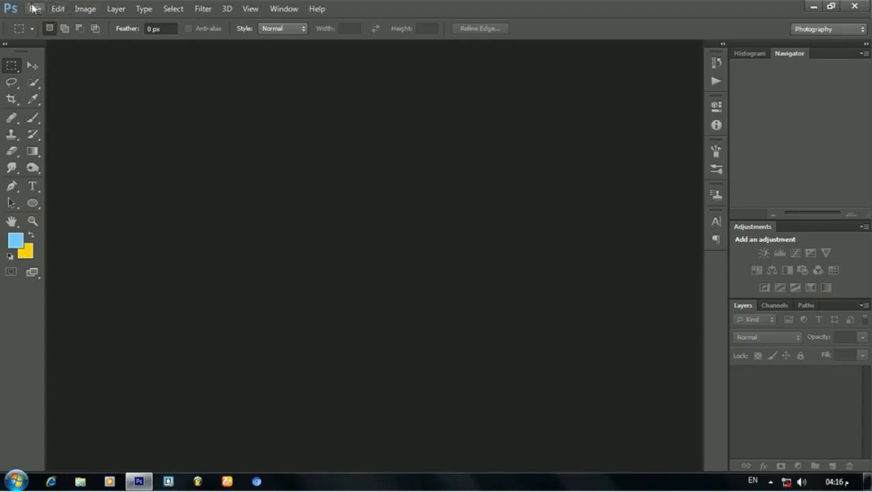
Create a new 2 x 3 inch portrait photo document at 300 pixels/inch, in RGB colour with white background contents
{"action": "left_click", "coordinate": [33, 8]}
{"action": "left_click", "coordinate": [39, 20]}
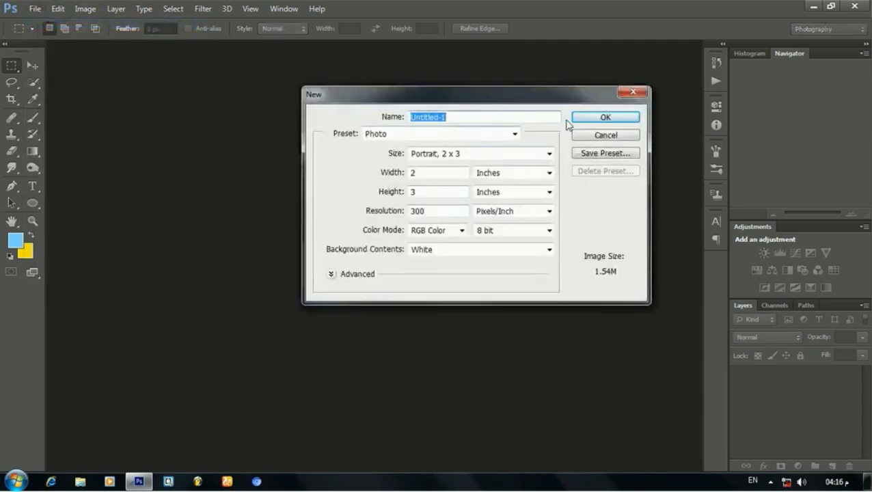
{"action": "left_click", "coordinate": [589, 116]}
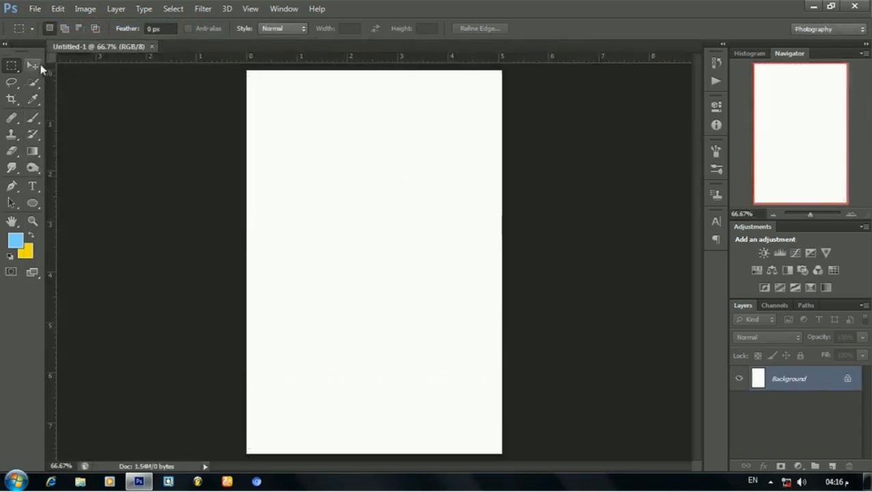
Draw a horizontal text box about 3.1 cm wide and 1.2 cm high across the middle of the page
{"action": "left_click", "coordinate": [35, 66]}
{"action": "scroll", "coordinate": [382, 251], "scroll_direction": "up", "scroll_amount": 3}
{"action": "left_click_drag", "start_coordinate": [696, 245], "coordinate": [696, 234]}
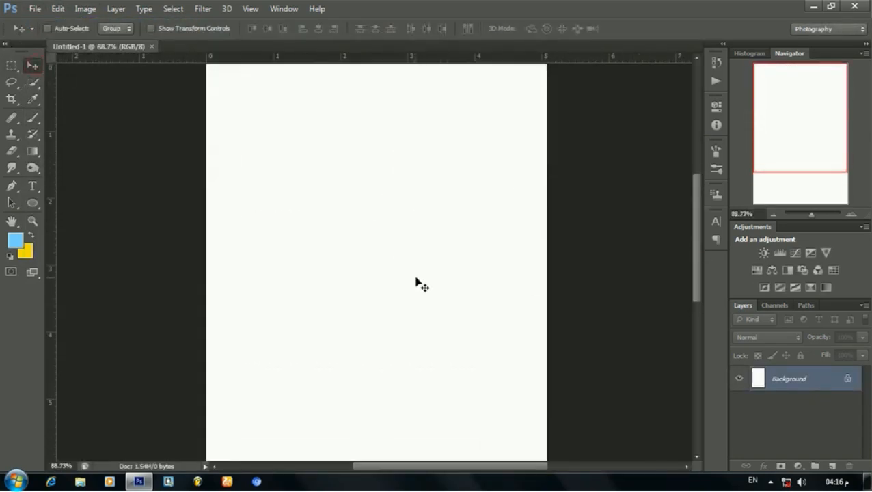
{"action": "key", "text": "t"}
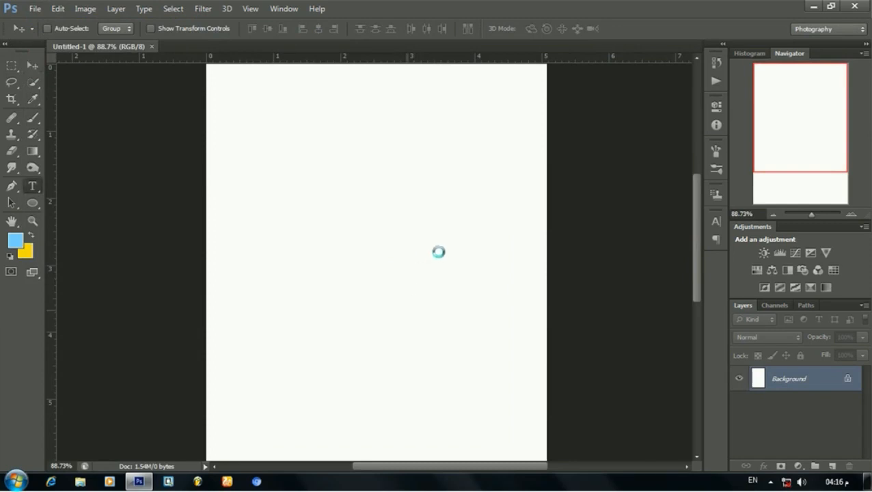
{"action": "left_click_drag", "start_coordinate": [458, 243], "coordinate": [250, 324]}
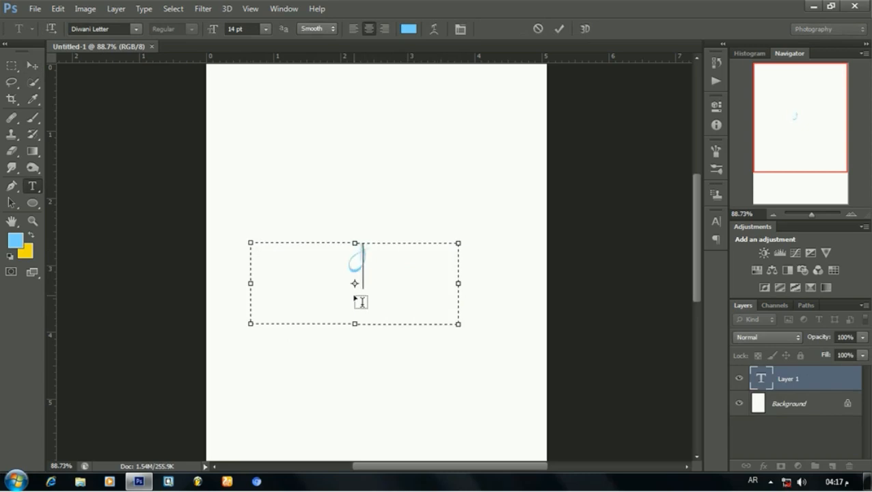
Enter the Arabic word ولاد in the text box
{"action": "type", "text": "وات"}
{"action": "key", "text": "BackSpace"}
{"action": "type", "text": "ل"}
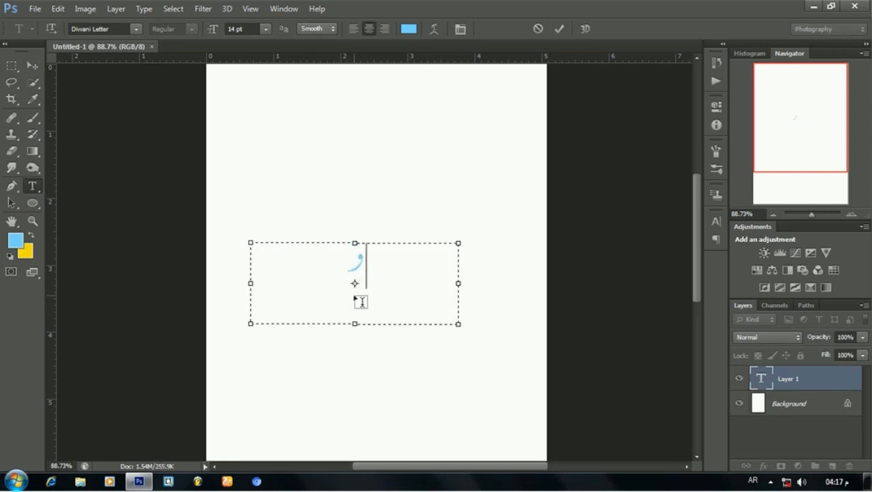
{"action": "type", "text": "ا"}
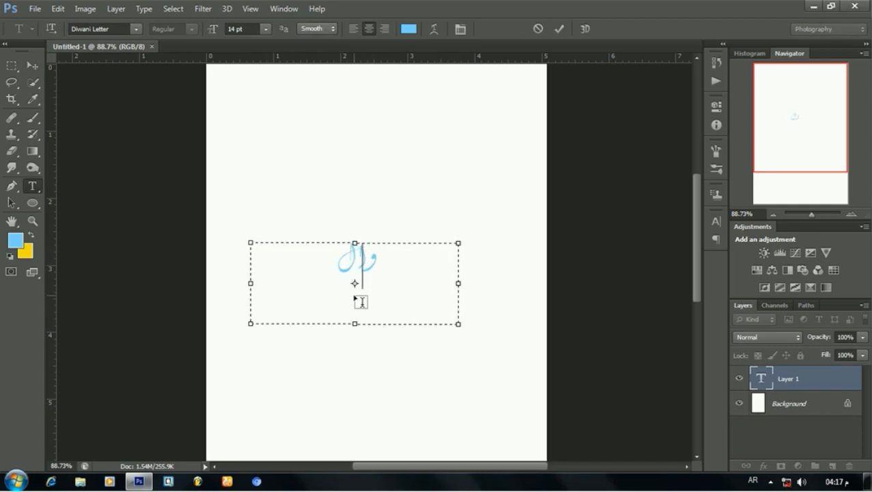
{"action": "key", "text": "BackSpace"}
{"action": "key", "text": "BackSpace"}
{"action": "key", "text": "ctrl+a"}
{"action": "type", "text": "وات"}
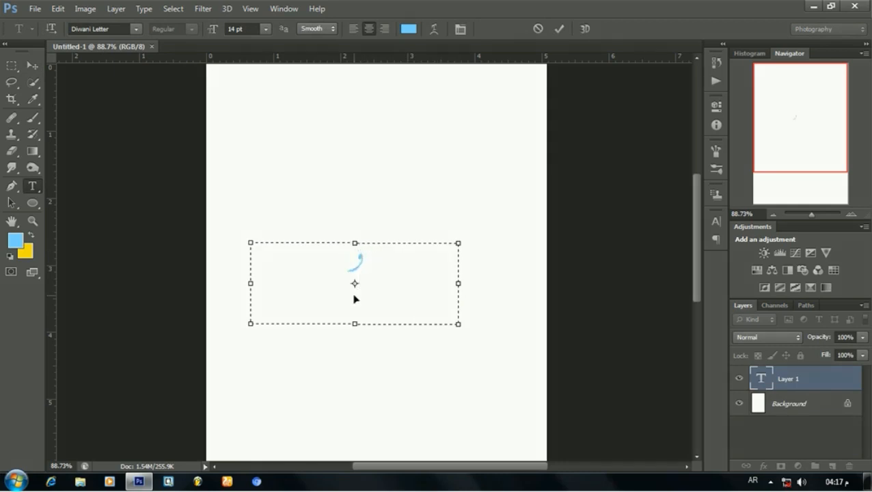
{"action": "key", "text": "BackSpace"}
{"action": "key", "text": "BackSpace"}
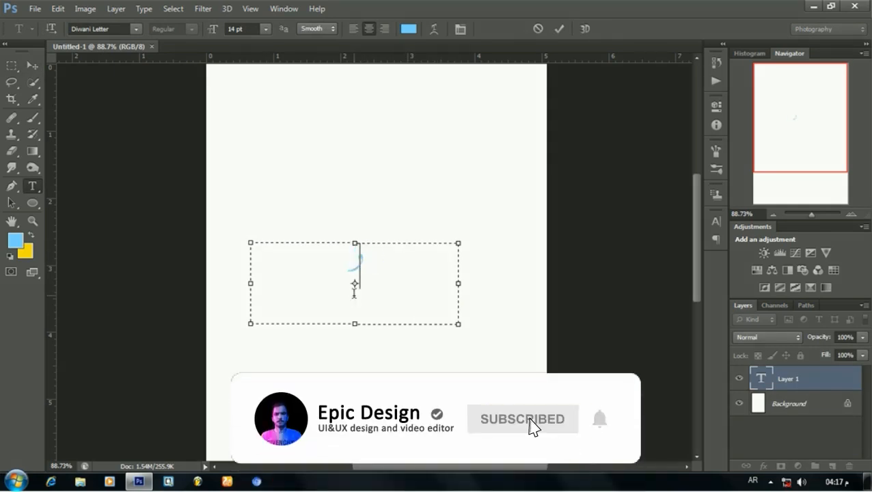
{"action": "type", "text": "لت"}
{"action": "key", "text": "Left"}
{"action": "key", "text": "Left"}
{"action": "key", "text": "Delete"}
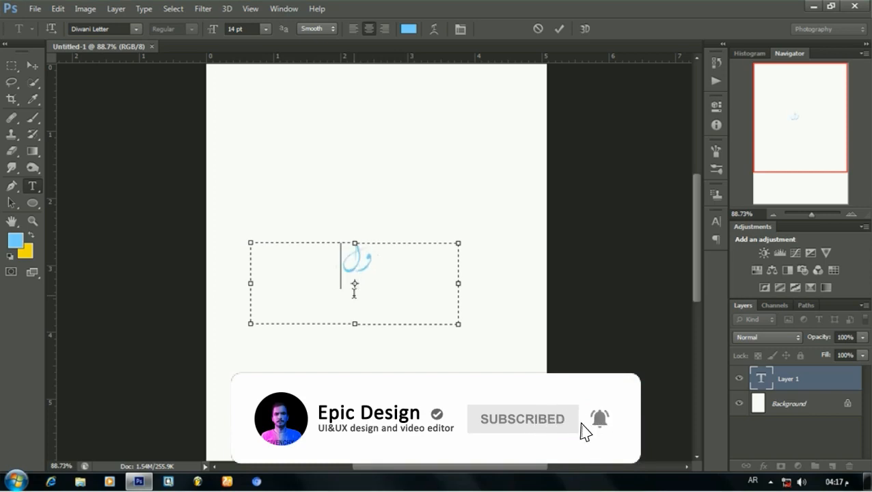
{"action": "type", "text": "ال"}
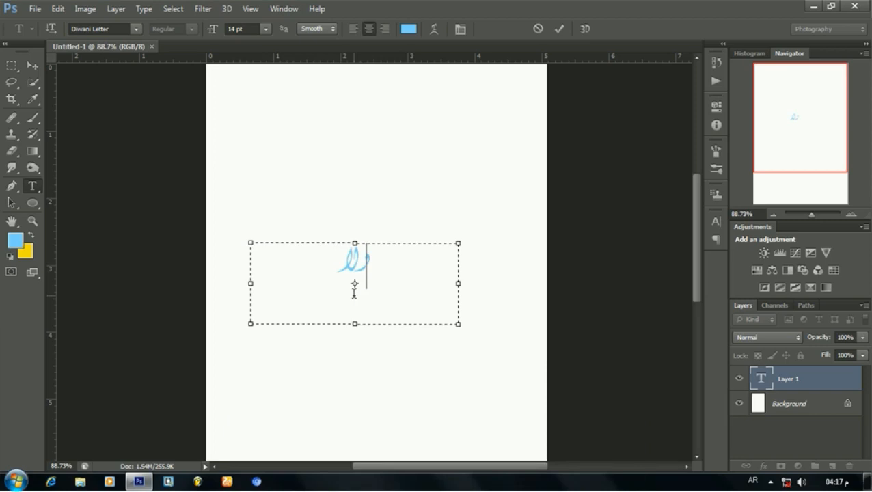
{"action": "type", "text": "د "}
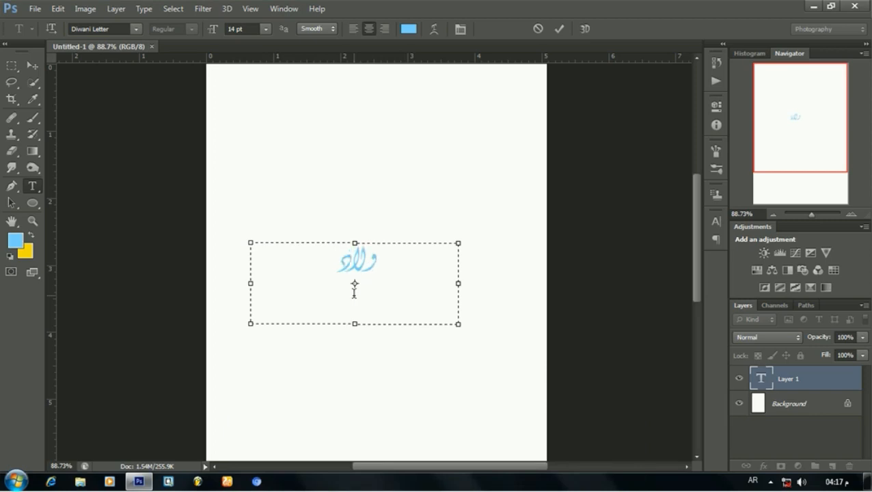
{"action": "type", "text": "تل"}
{"action": "key", "text": "BackSpace"}
{"action": "key", "text": "BackSpace"}
{"action": "type", "text": "ال"}
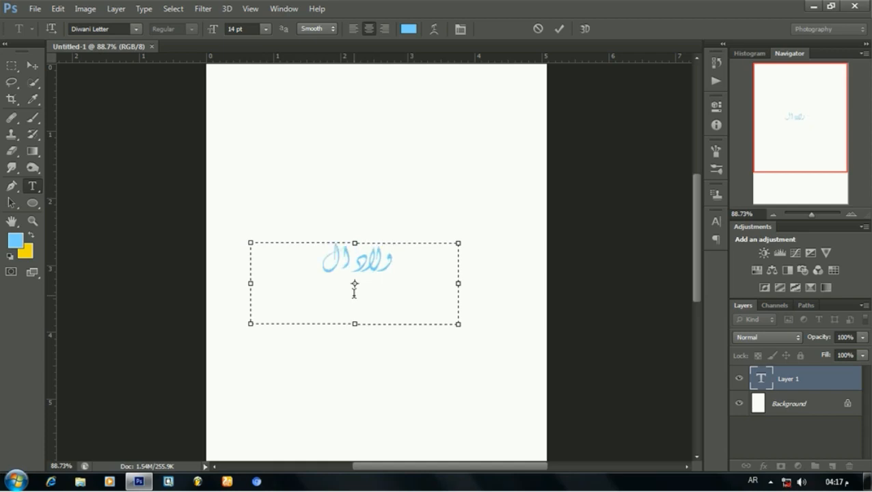
{"action": "type", "text": "ل"}
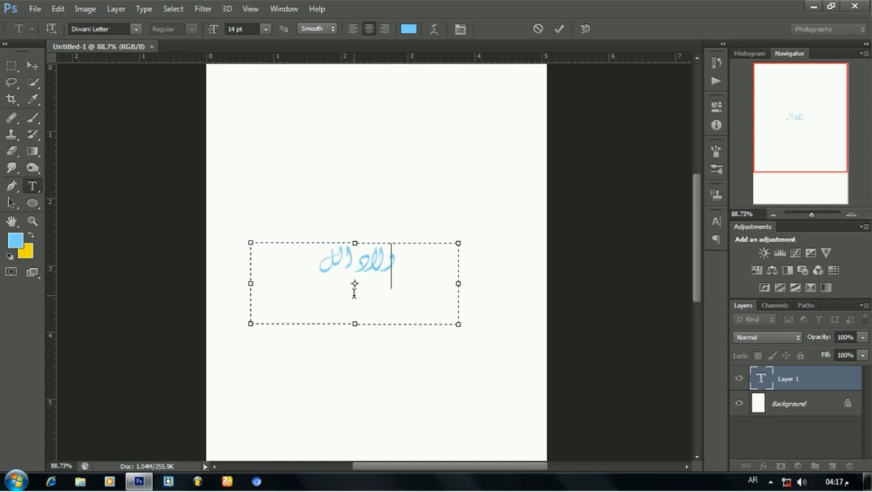
{"action": "type", "text": "د الخاص"}
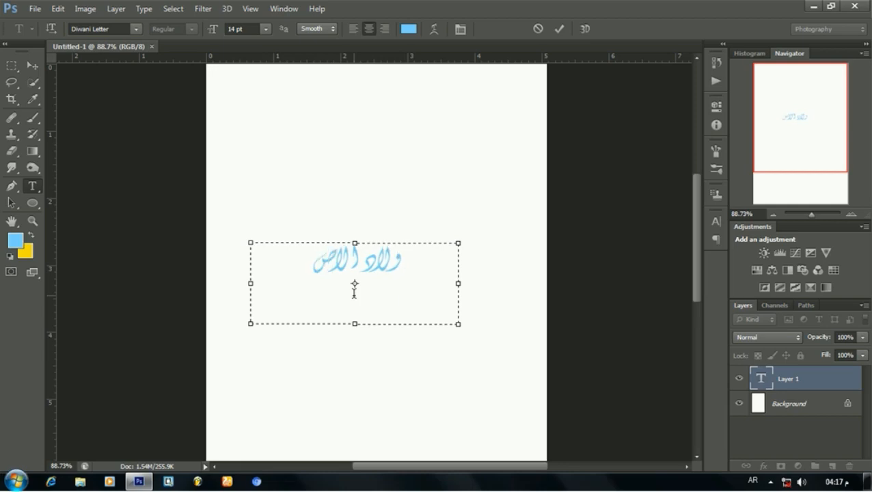
{"action": "type", "text": "ة"}
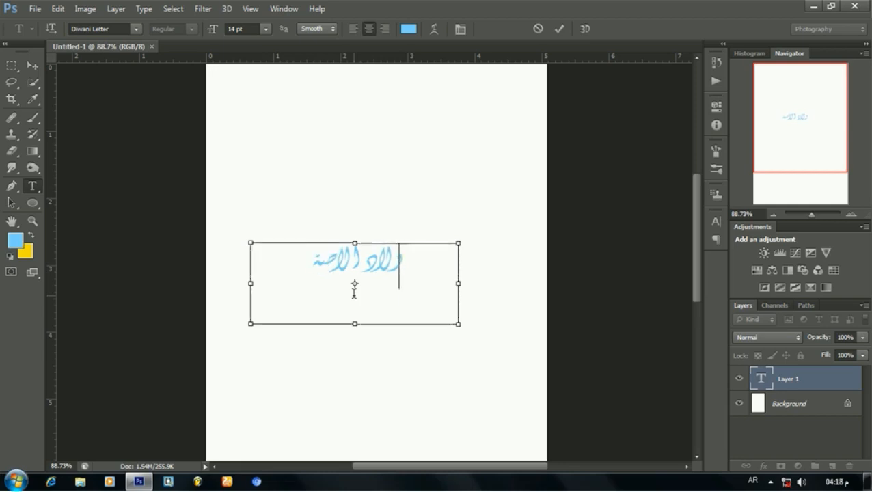
{"action": "left_click_drag", "start_coordinate": [360, 259], "coordinate": [306, 259]}
{"action": "key", "text": "BackSpace"}
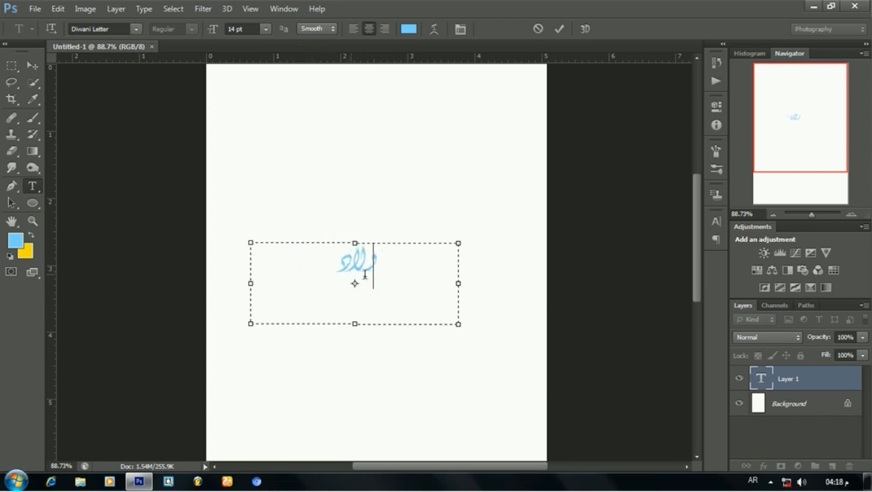
Commit the text ولاد and recolour it black
{"action": "left_click", "coordinate": [32, 65]}
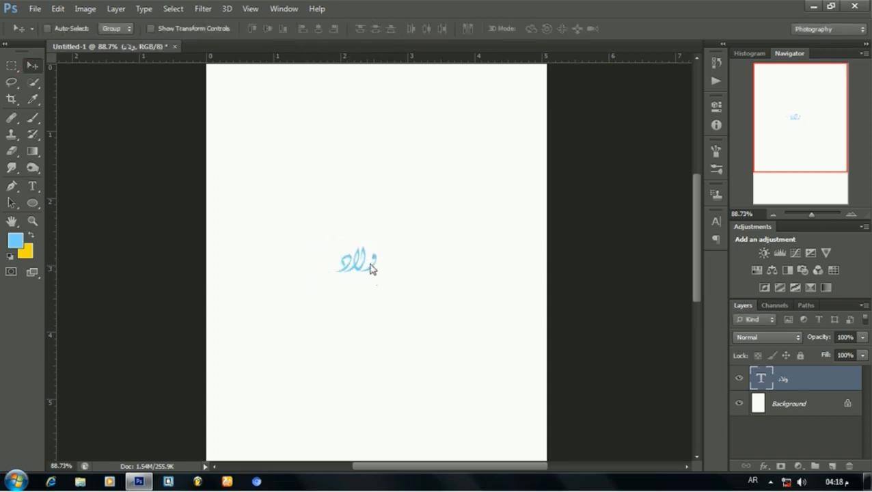
{"action": "double_click", "coordinate": [760, 377]}
{"action": "left_click", "coordinate": [15, 239]}
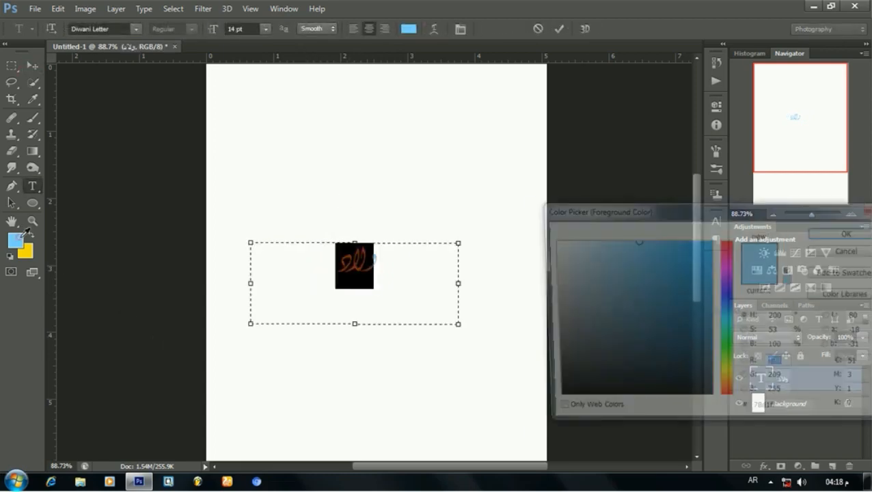
{"action": "left_click", "coordinate": [536, 398]}
{"action": "left_click_drag", "start_coordinate": [536, 399], "coordinate": [496, 404]}
{"action": "key", "text": "Return"}
{"action": "left_click", "coordinate": [32, 66]}
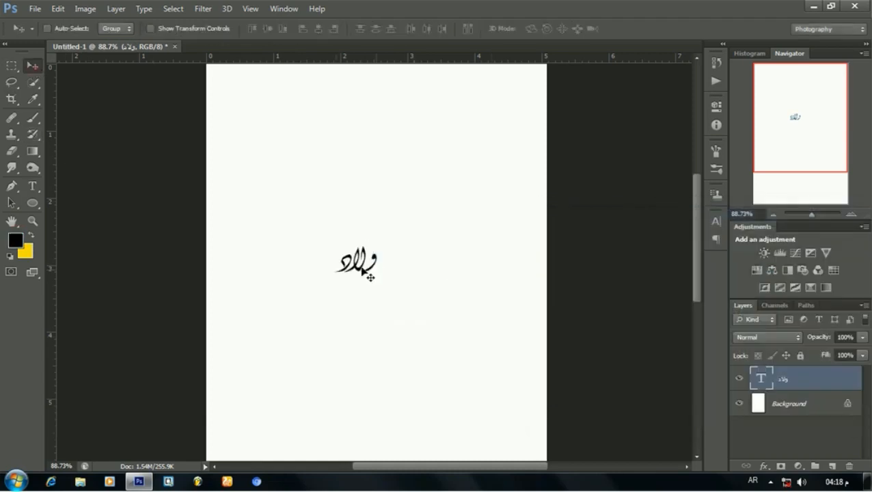
Enlarge the text box of ولاد, set its font size to 30 pt, and move the word back to the page's centre
{"action": "left_click_drag", "start_coordinate": [360, 266], "coordinate": [392, 252]}
{"action": "double_click", "coordinate": [761, 378]}
{"action": "left_click", "coordinate": [265, 29]}
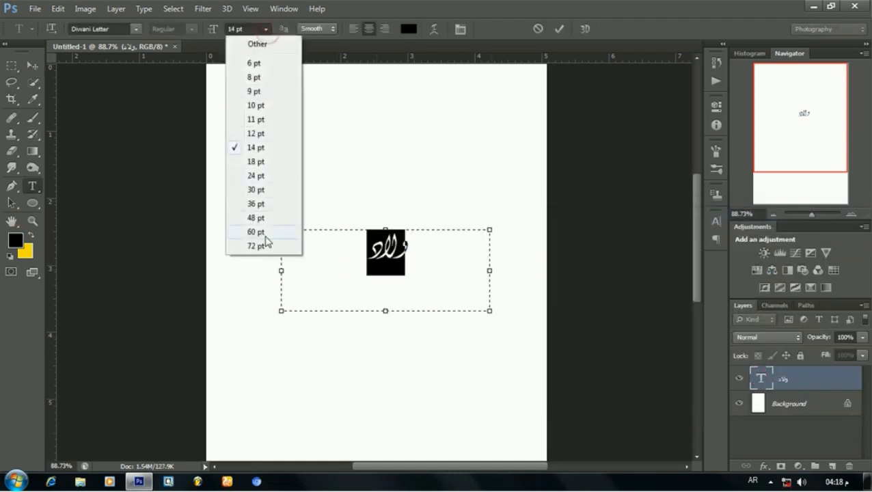
{"action": "left_click", "coordinate": [267, 245]}
{"action": "left_click_drag", "start_coordinate": [489, 312], "coordinate": [628, 410]}
{"action": "left_click", "coordinate": [265, 29]}
{"action": "left_click", "coordinate": [266, 192]}
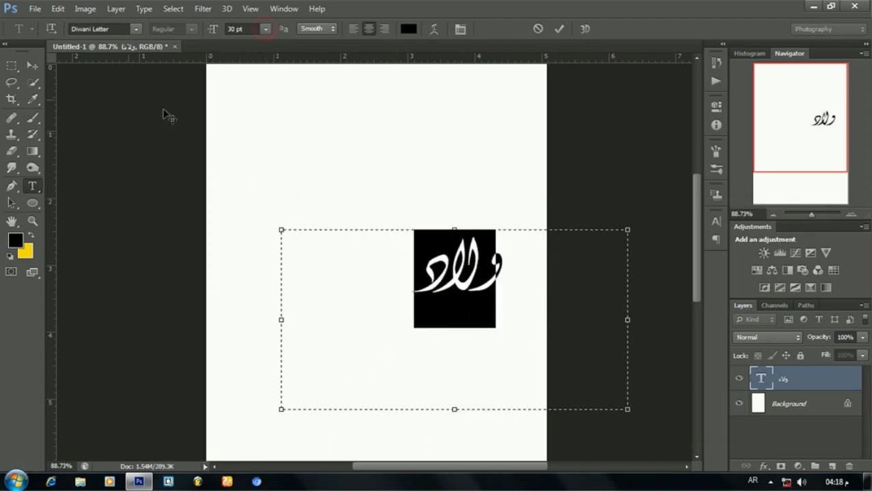
{"action": "left_click", "coordinate": [32, 65]}
{"action": "left_click_drag", "start_coordinate": [424, 275], "coordinate": [351, 241]}
Try the Diwani Outline Shaded and Old Antic Decorative fonts on the word ولاد
{"action": "double_click", "coordinate": [761, 378]}
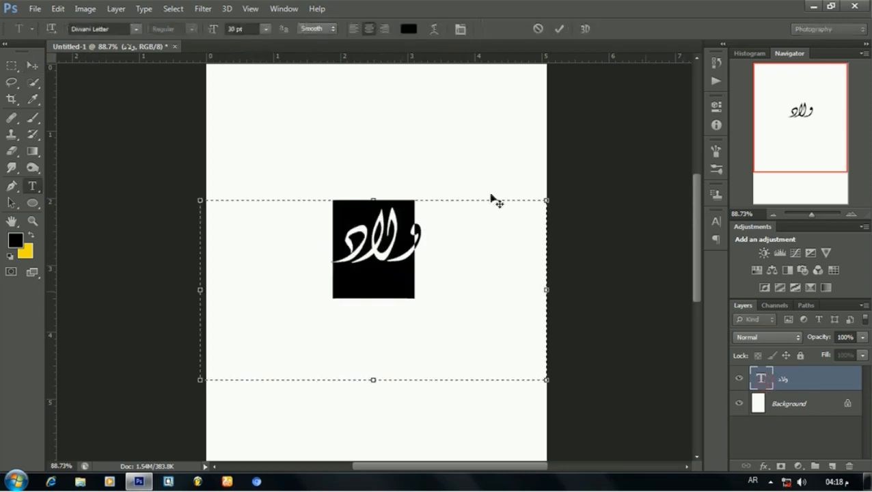
{"action": "left_click", "coordinate": [109, 29]}
{"action": "scroll", "coordinate": [192, 216], "scroll_direction": "up", "scroll_amount": 3}
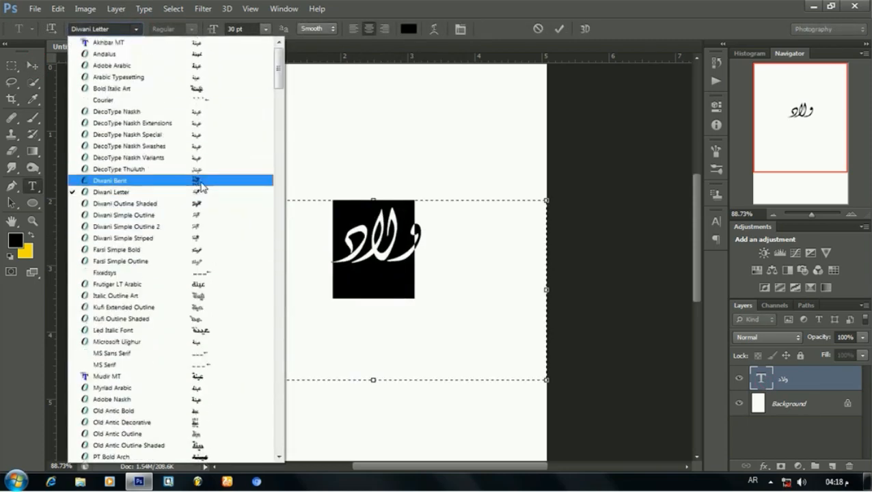
{"action": "left_click", "coordinate": [185, 186]}
{"action": "left_click", "coordinate": [113, 29]}
{"action": "scroll", "coordinate": [198, 171], "scroll_direction": "up", "scroll_amount": 2}
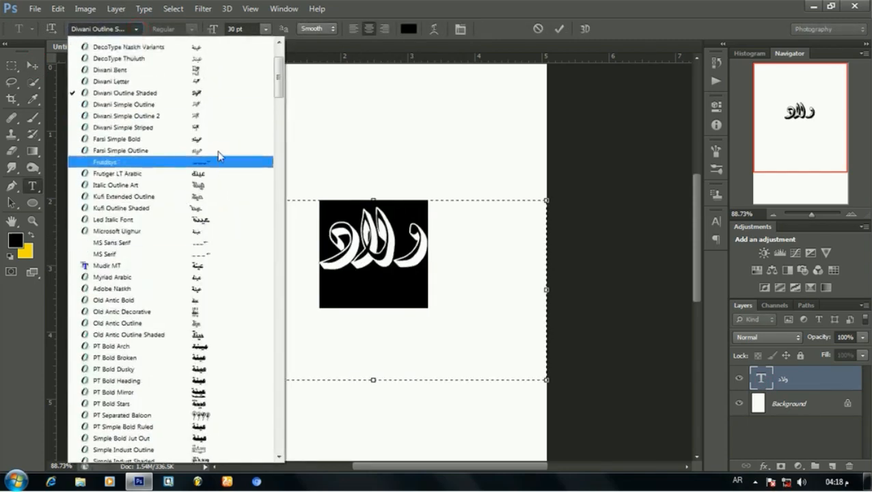
{"action": "left_click", "coordinate": [205, 331]}
Set the font of ولاد to Diwani Bent and shift the word slightly to centre it on the page
{"action": "left_click", "coordinate": [136, 29]}
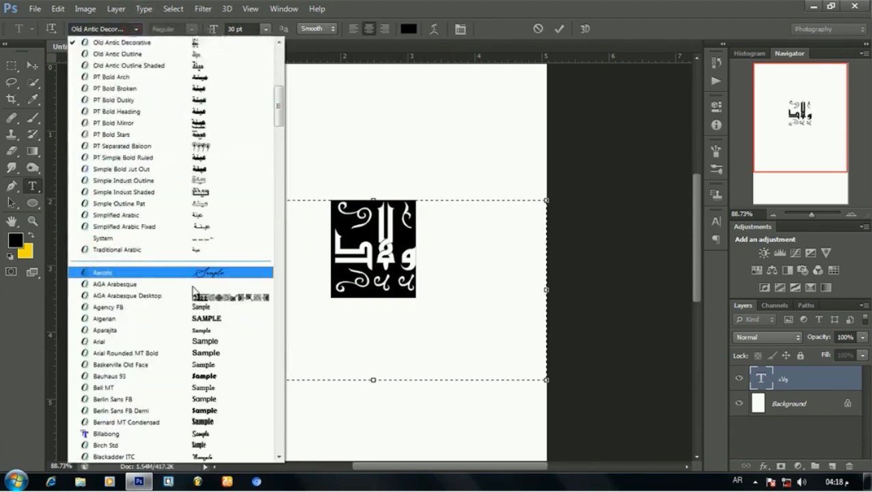
{"action": "scroll", "coordinate": [205, 253], "scroll_direction": "up", "scroll_amount": 4}
{"action": "scroll", "coordinate": [186, 236], "scroll_direction": "up", "scroll_amount": 1}
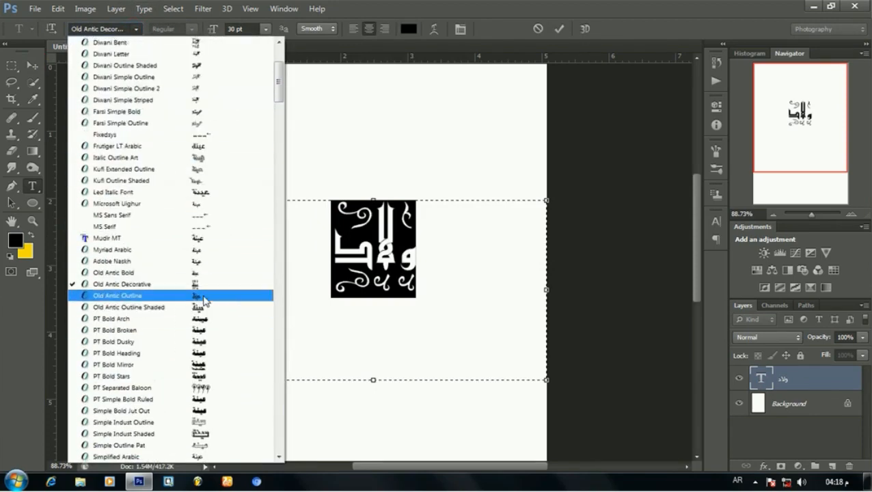
{"action": "scroll", "coordinate": [218, 311], "scroll_direction": "up", "scroll_amount": 4}
{"action": "left_click", "coordinate": [209, 181]}
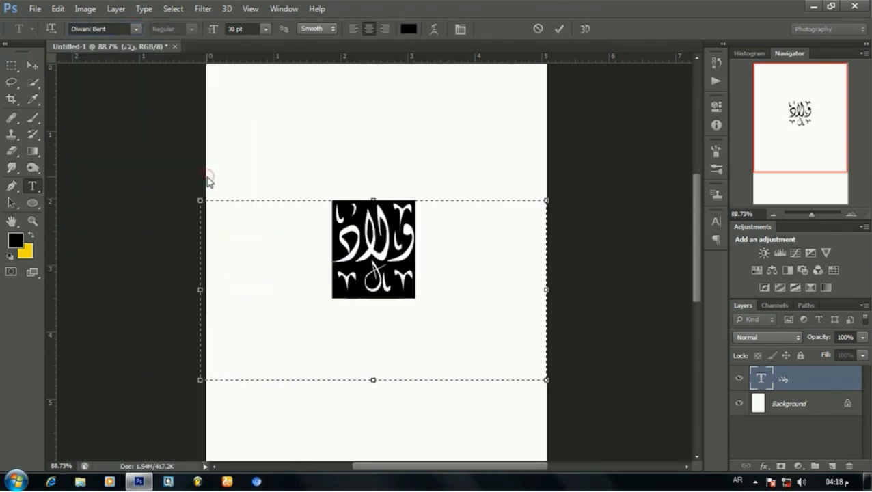
{"action": "left_click", "coordinate": [33, 66]}
{"action": "left_click_drag", "start_coordinate": [373, 230], "coordinate": [394, 232]}
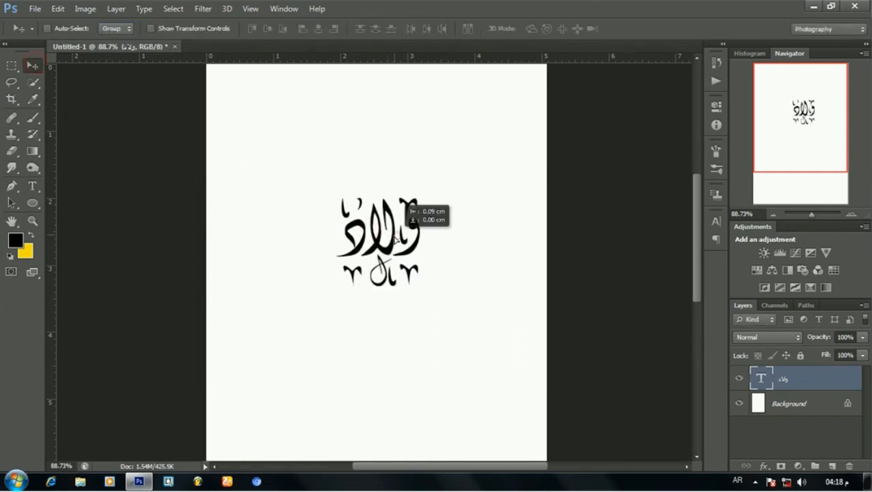
Duplicate the word ولاد directly below itself and change the copy's text to الاصول
{"action": "left_click_drag", "start_coordinate": [457, 270], "coordinate": [457, 365]}
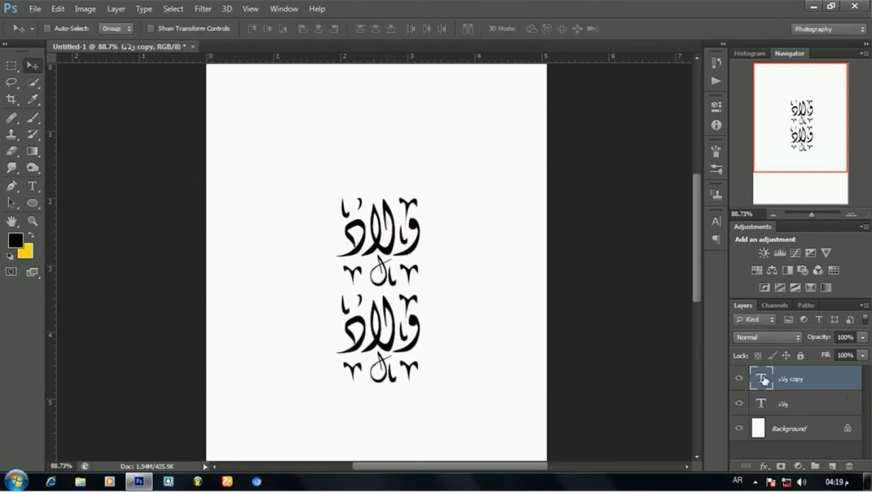
{"action": "double_click", "coordinate": [761, 378]}
{"action": "type", "text": "الب"}
{"action": "key", "text": "ctrl+a"}
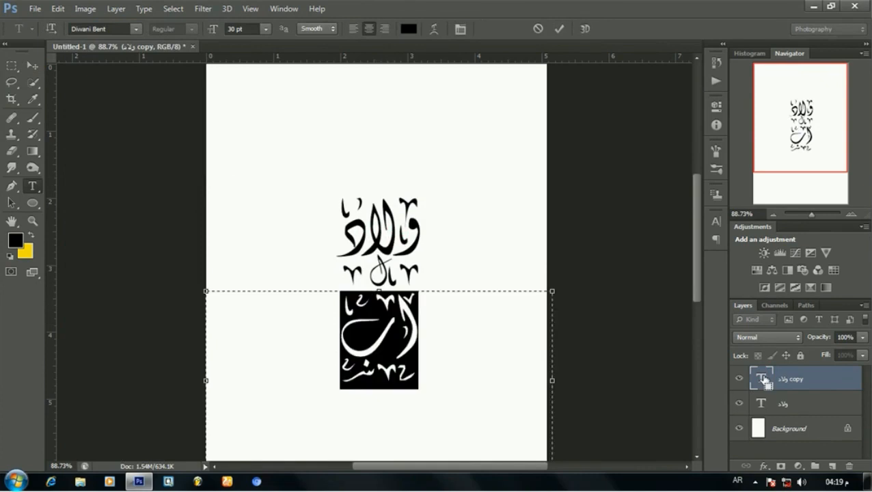
{"action": "key", "text": "Left"}
{"action": "type", "text": "اث"}
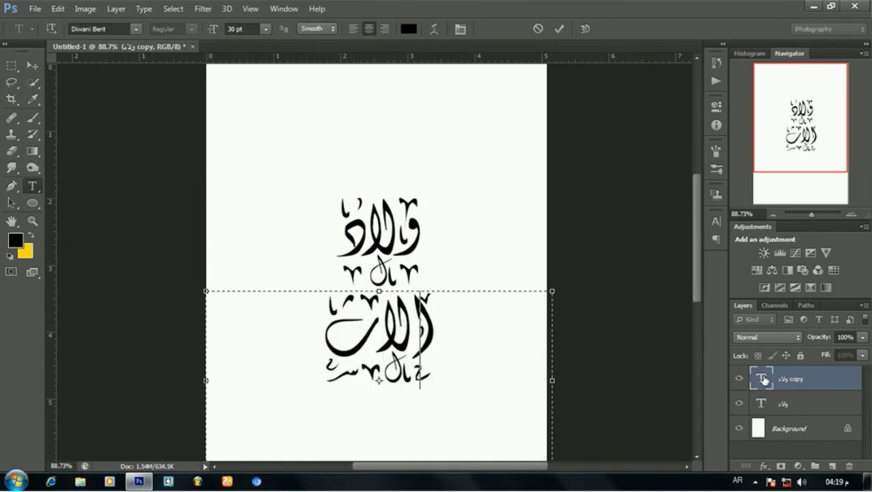
{"action": "key", "text": "BackSpace"}
{"action": "type", "text": "صو"}
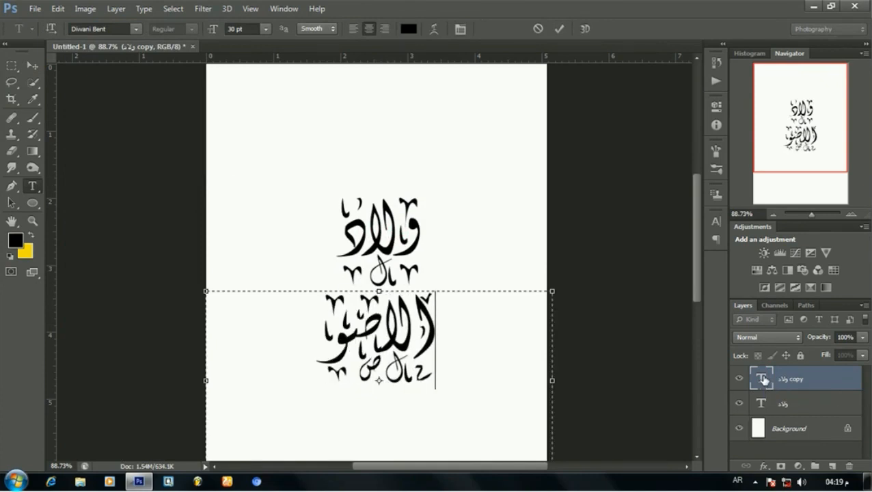
{"action": "type", "text": "ل"}
{"action": "left_click", "coordinate": [815, 389]}
{"action": "key", "text": "v"}
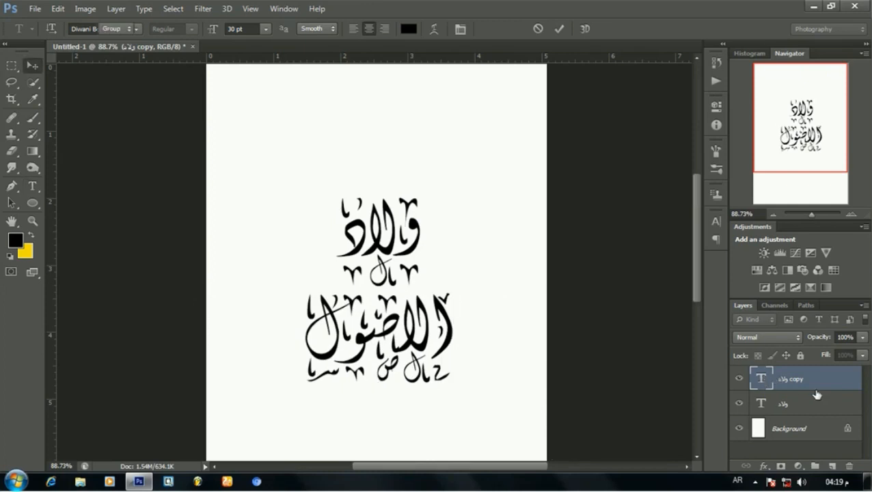
Duplicate the الاصول text layer and place the copy below the original, in the lower part of the page
{"action": "left_click_drag", "start_coordinate": [428, 356], "coordinate": [436, 115]}
{"action": "left_click", "coordinate": [785, 405]}
{"action": "left_click", "coordinate": [794, 383]}
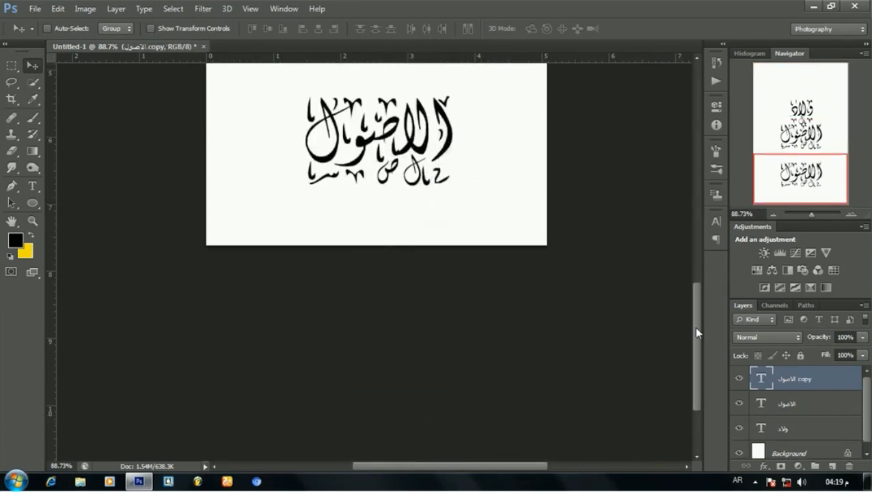
Change the text of the lower الاصول copy to رزق
{"action": "left_click_drag", "start_coordinate": [693, 326], "coordinate": [706, 261]}
{"action": "double_click", "coordinate": [761, 379]}
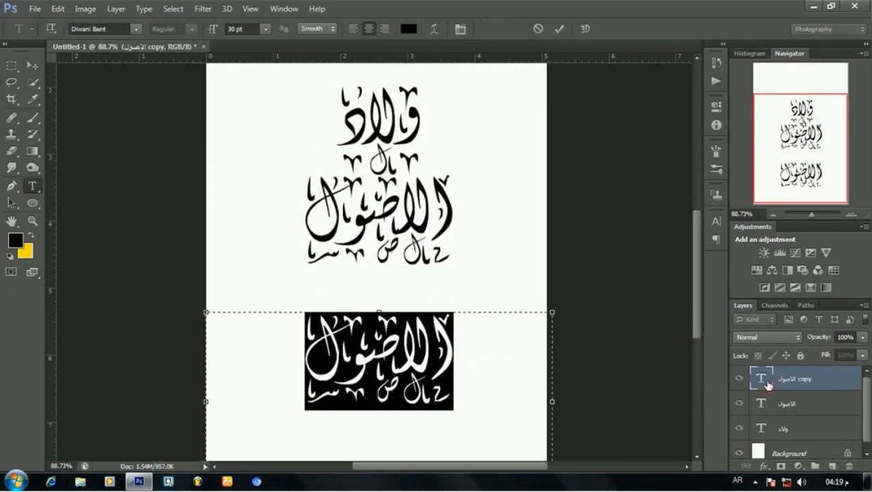
{"action": "type", "text": "ؤ"}
{"action": "key", "text": "BackSpace"}
{"action": "type", "text": "راية"}
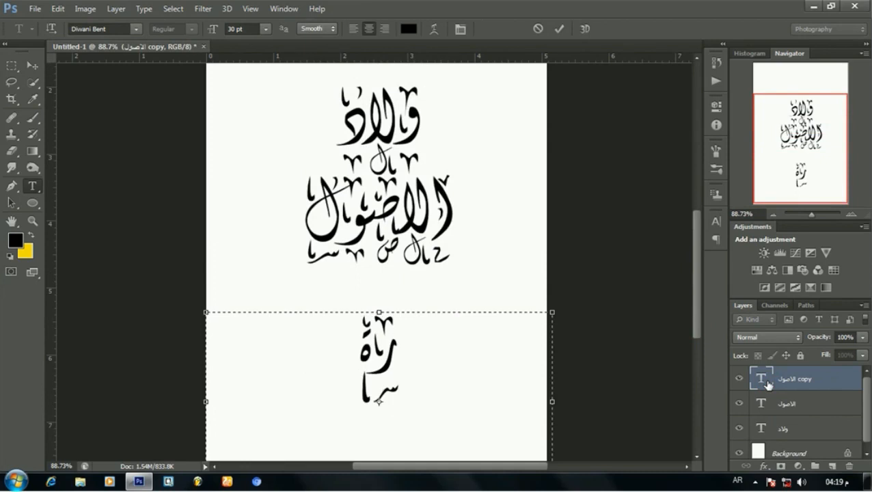
{"action": "key", "text": "BackSpace"}
{"action": "key", "text": "BackSpace"}
{"action": "type", "text": "زاق"}
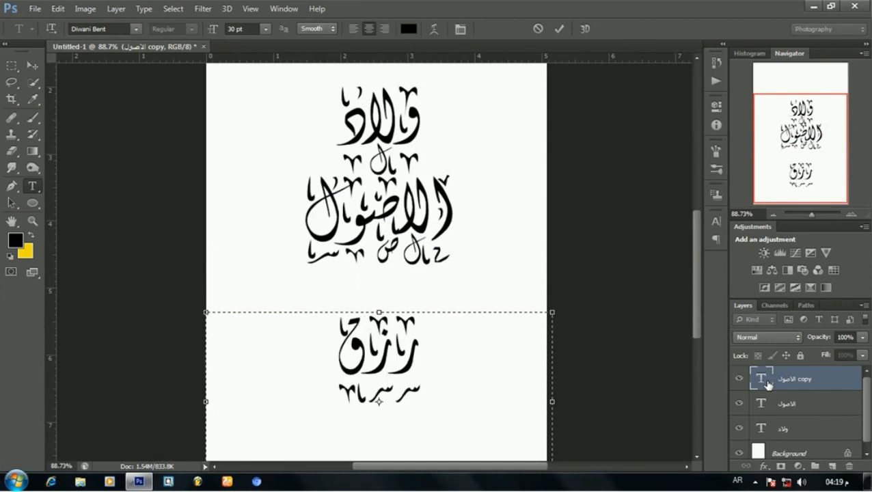
Move the word رزق up so it sits just beneath الاصول
{"action": "left_click", "coordinate": [33, 65]}
{"action": "left_click_drag", "start_coordinate": [393, 307], "coordinate": [393, 271]}
{"action": "key", "text": "ctrl+0"}
{"action": "scroll", "coordinate": [395, 313], "scroll_direction": "down", "scroll_amount": 1}
{"action": "scroll", "coordinate": [395, 312], "scroll_direction": "up", "scroll_amount": 5}
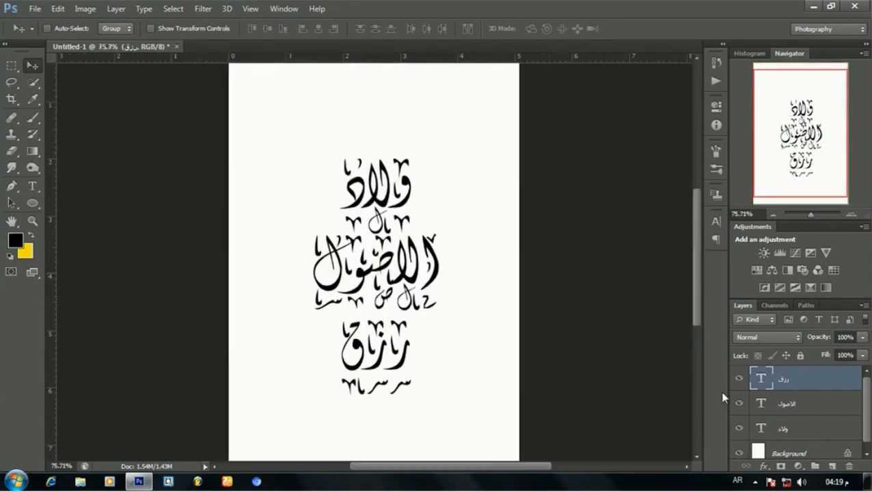
Set the font of the word رزق to Farsi Simple Bold
{"action": "double_click", "coordinate": [767, 378]}
{"action": "left_click", "coordinate": [137, 29]}
{"action": "scroll", "coordinate": [197, 219], "scroll_direction": "up", "scroll_amount": 4}
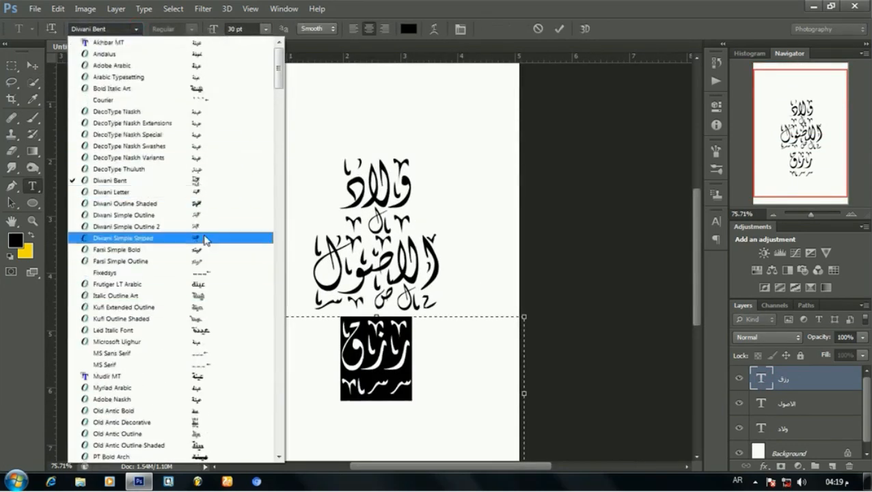
{"action": "left_click", "coordinate": [198, 250]}
{"action": "key", "text": "ctrl+Return"}
{"action": "key", "text": "v"}
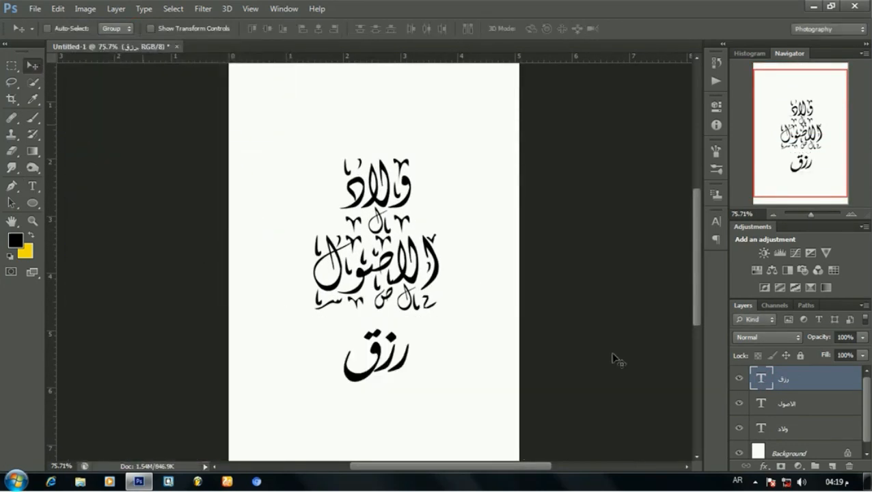
Set the font of the word الاصول to Farsi Simple Bold
{"action": "double_click", "coordinate": [768, 404]}
{"action": "left_click", "coordinate": [136, 29]}
{"action": "scroll", "coordinate": [205, 205], "scroll_direction": "up", "scroll_amount": 2}
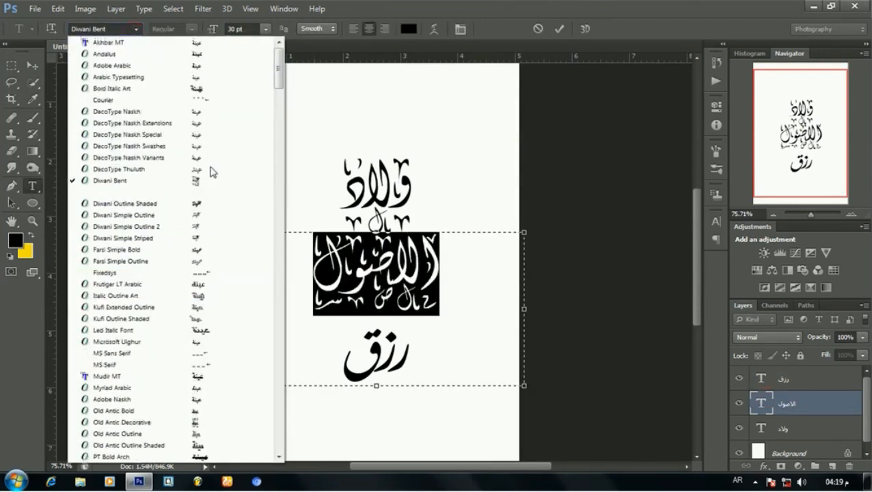
{"action": "left_click", "coordinate": [195, 250]}
{"action": "left_click", "coordinate": [32, 65]}
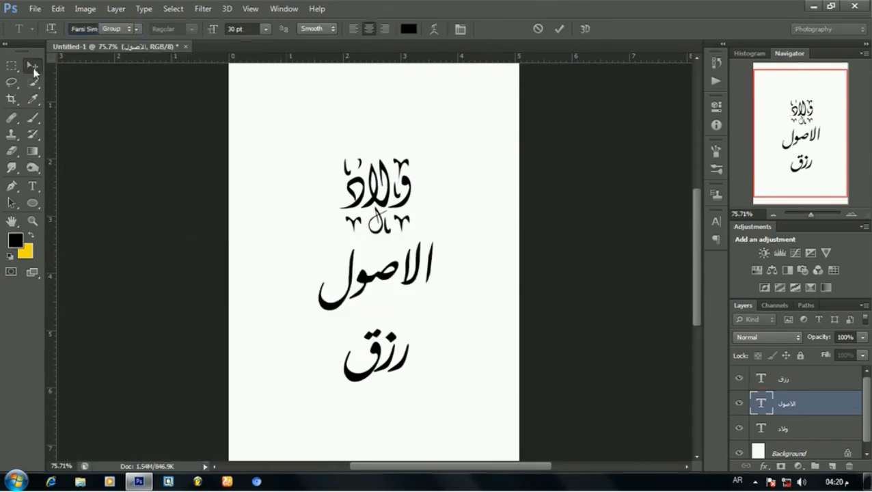
Set the font of the word ولاد to Farsi Simple Bold
{"action": "double_click", "coordinate": [760, 427]}
{"action": "left_click", "coordinate": [139, 29]}
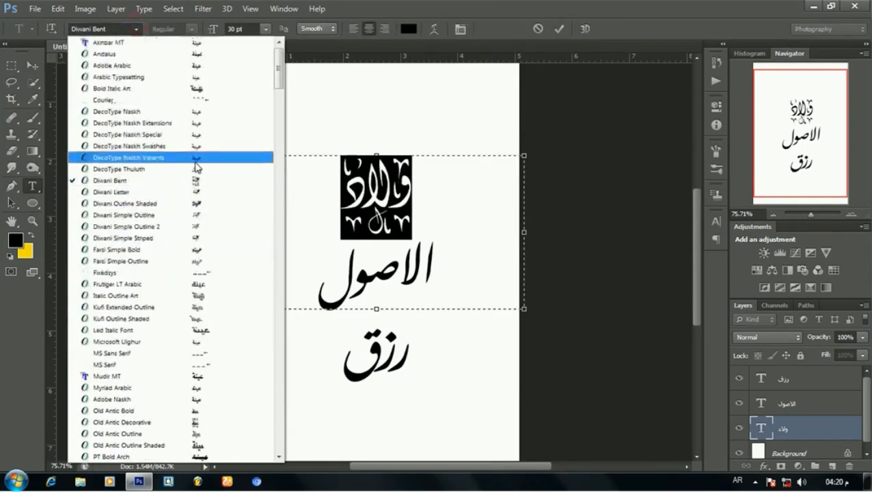
{"action": "left_click", "coordinate": [193, 247]}
{"action": "key", "text": "ctrl+Return"}
{"action": "key", "text": "v"}
Move ولاد down and رزق up so the three words interlock tightly around الاصول
{"action": "left_click_drag", "start_coordinate": [376, 179], "coordinate": [387, 224]}
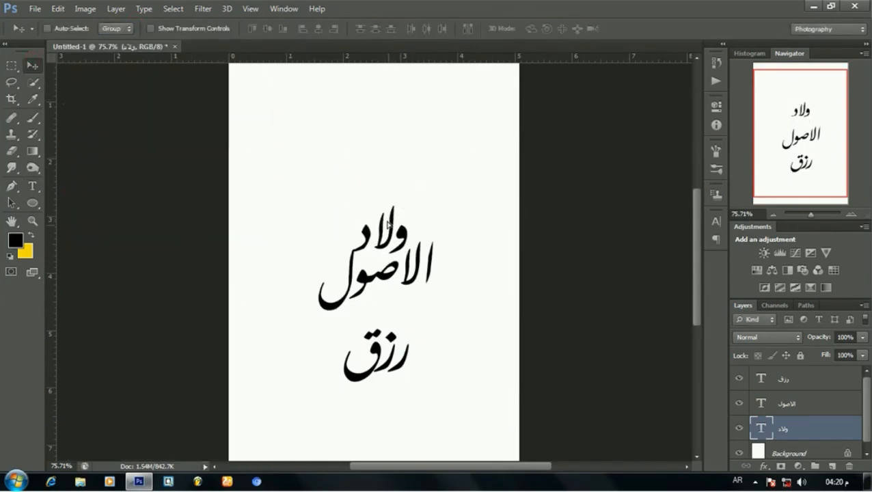
{"action": "scroll", "coordinate": [398, 281], "scroll_direction": "up", "scroll_amount": 2}
{"action": "left_click", "coordinate": [785, 401]}
{"action": "left_click", "coordinate": [795, 387]}
{"action": "left_click_drag", "start_coordinate": [384, 381], "coordinate": [390, 332]}
{"action": "scroll", "coordinate": [459, 272], "scroll_direction": "down", "scroll_amount": 2}
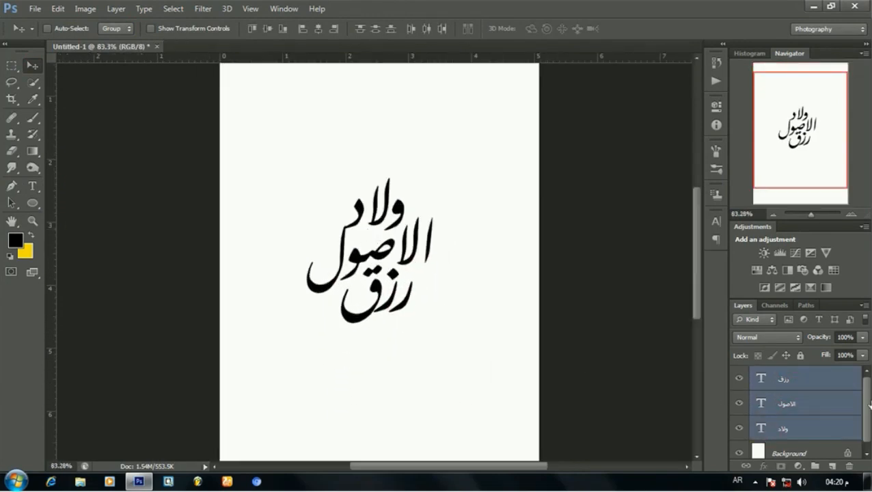
Set the foreground colour to orange and draw a filled circle about 313 px wide in the upper part of the page
{"action": "key", "text": "u"}
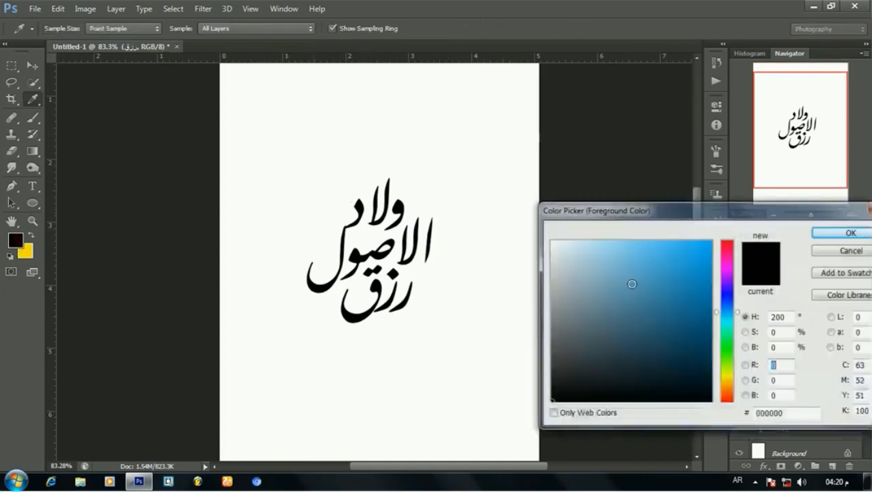
{"action": "left_click", "coordinate": [15, 240]}
{"action": "left_click_drag", "start_coordinate": [727, 351], "coordinate": [728, 387]}
{"action": "left_click_drag", "start_coordinate": [691, 285], "coordinate": [712, 239]}
{"action": "left_click", "coordinate": [852, 232]}
{"action": "left_click_drag", "start_coordinate": [283, 149], "coordinate": [365, 234]}
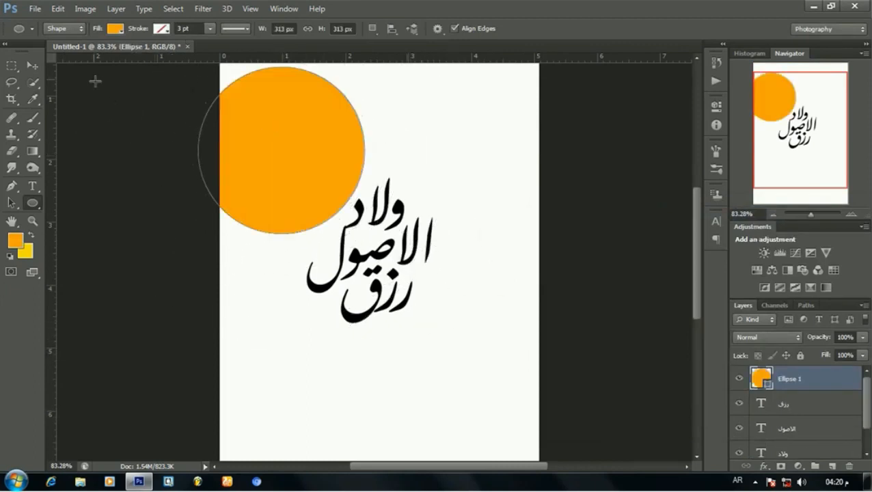
Centre the orange circle on the calligraphy and place its layer beneath the three text layers
{"action": "left_click", "coordinate": [32, 65]}
{"action": "left_click_drag", "start_coordinate": [317, 184], "coordinate": [413, 288]}
{"action": "left_click_drag", "start_coordinate": [792, 378], "coordinate": [803, 421]}
{"action": "scroll", "coordinate": [469, 286], "scroll_direction": "up", "scroll_amount": 1}
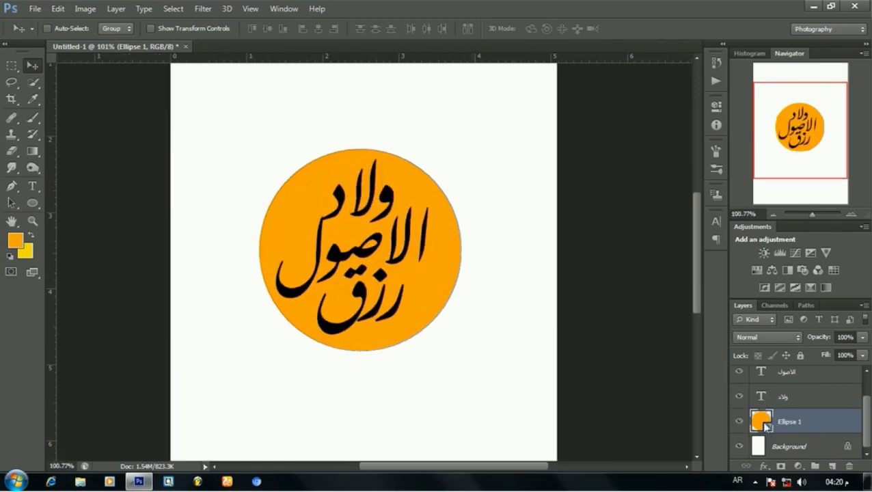
Scale the orange circle down proportionally so the ends of the letters extend past its edge
{"action": "key", "text": "ctrl+t"}
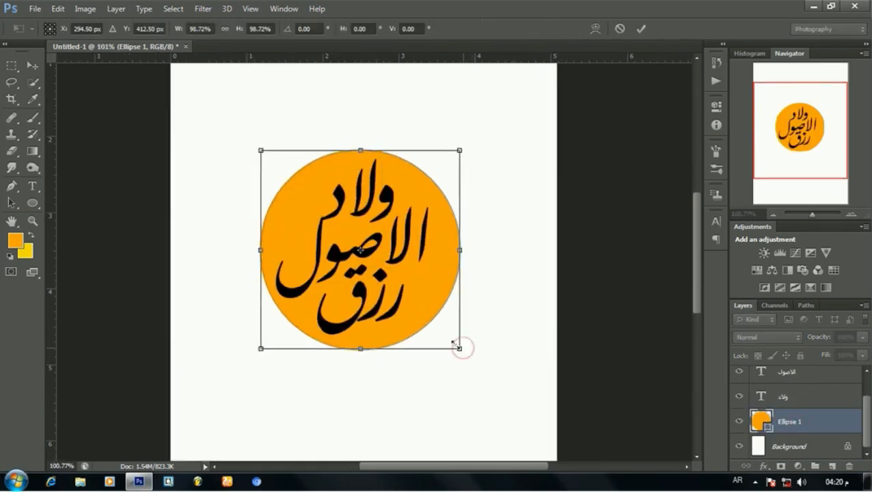
{"action": "left_click_drag", "start_coordinate": [463, 351], "coordinate": [432, 329]}
{"action": "key", "text": "Return"}
Group the three text layers رزق, الاصول and ولاد together
{"action": "scroll", "coordinate": [382, 228], "scroll_direction": "up", "scroll_amount": 1}
{"action": "left_click", "coordinate": [801, 406]}
{"action": "scroll", "coordinate": [810, 393], "scroll_direction": "up", "scroll_amount": 1}
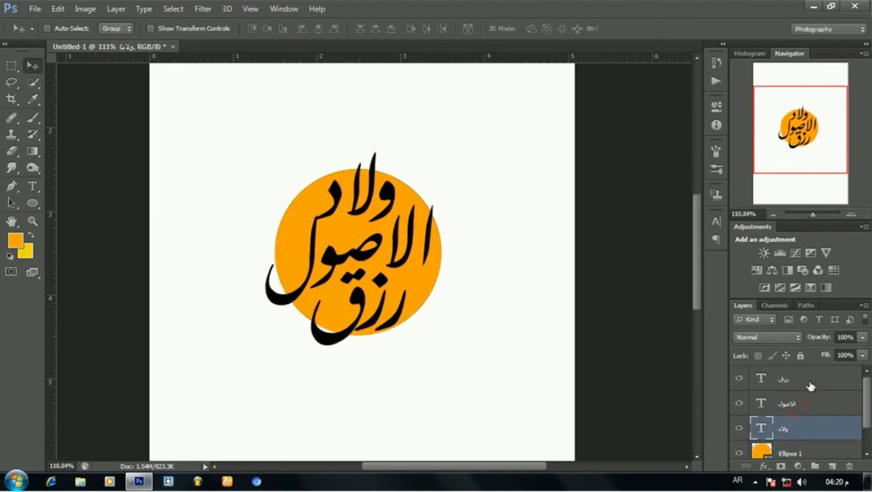
{"action": "double_click", "coordinate": [813, 385]}
{"action": "left_click", "coordinate": [797, 217]}
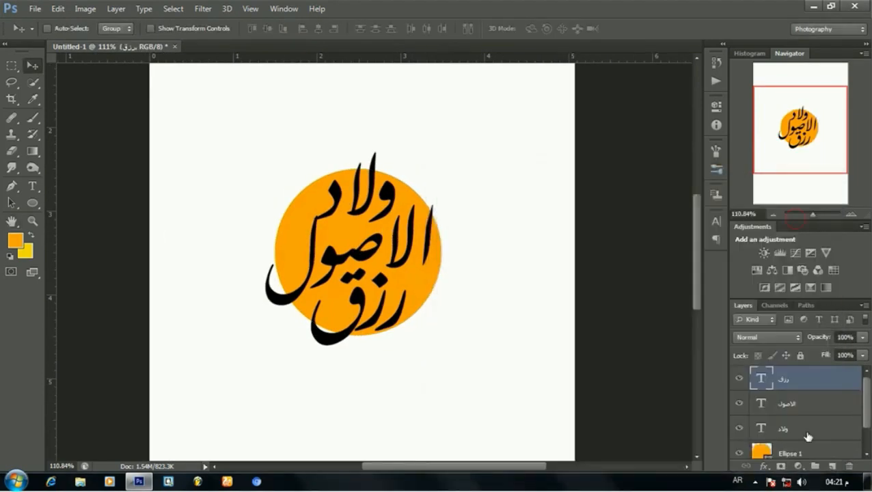
{"action": "left_click", "coordinate": [808, 435], "text": "shift"}
{"action": "key", "text": "ctrl+g"}
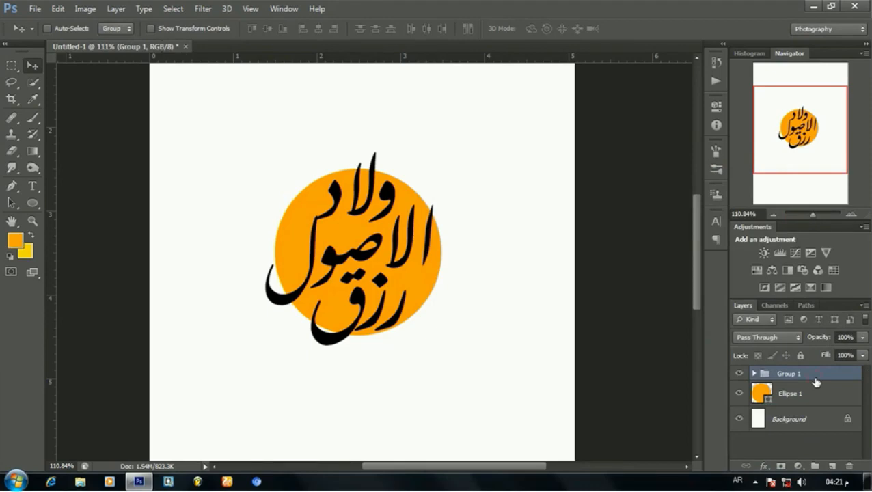
Add an outside Stroke effect to the text group in light blue #37b6ff
{"action": "double_click", "coordinate": [815, 382]}
{"action": "left_click", "coordinate": [459, 273]}
{"action": "left_click", "coordinate": [595, 302]}
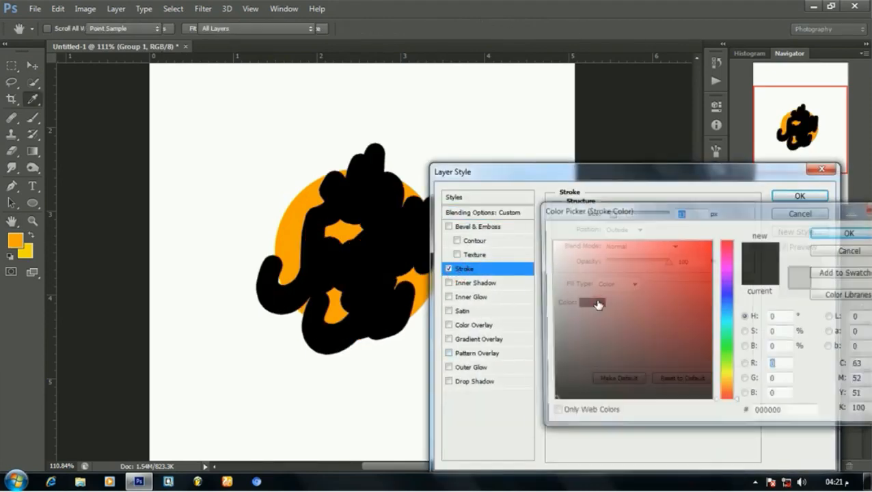
{"action": "left_click_drag", "start_coordinate": [732, 333], "coordinate": [733, 316]}
{"action": "left_click", "coordinate": [677, 240]}
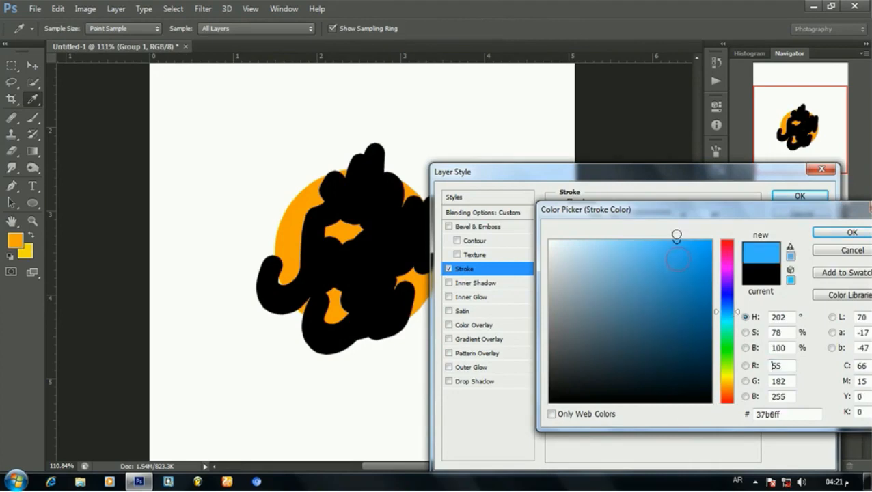
{"action": "key", "text": "Return"}
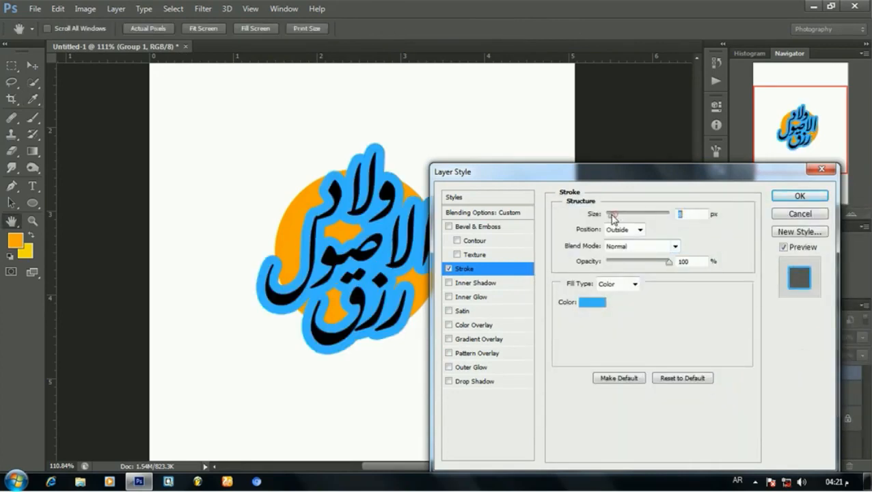
Reduce the text group's stroke size to 3 px and apply the layer style
{"action": "left_click_drag", "start_coordinate": [612, 219], "coordinate": [614, 217]}
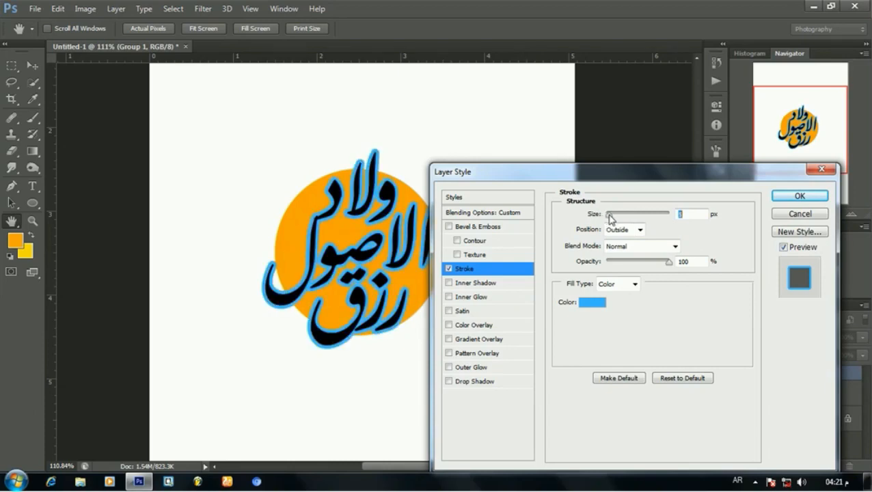
{"action": "double_click", "coordinate": [684, 214]}
{"action": "type", "text": "3"}
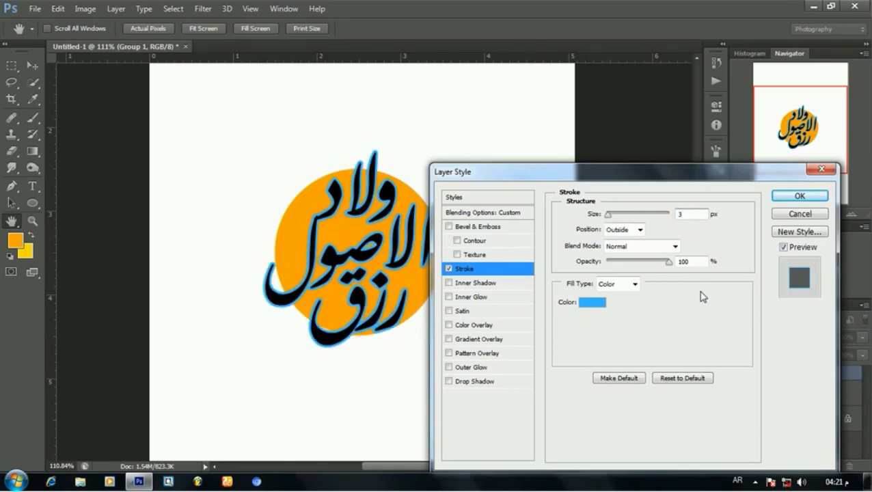
{"action": "left_click", "coordinate": [798, 196]}
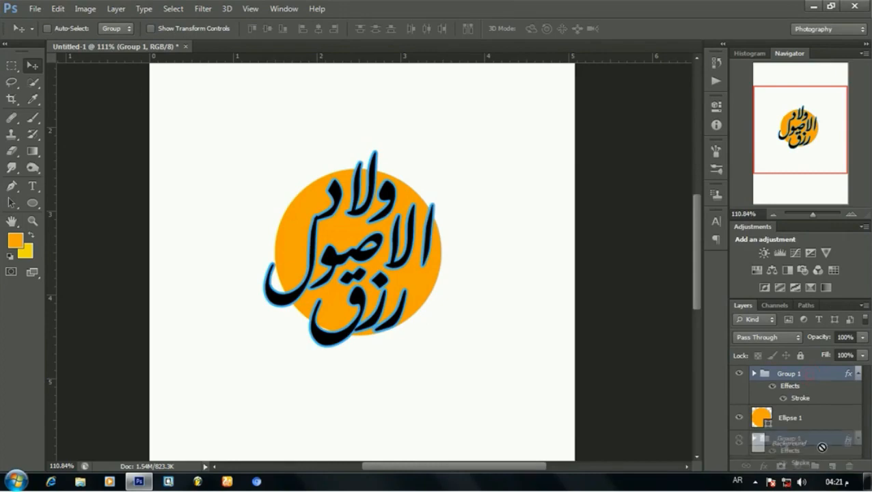
Duplicate the outlined text group and colour the word رزق in the copy coral red #ff6060
{"action": "key", "text": "ctrl+j"}
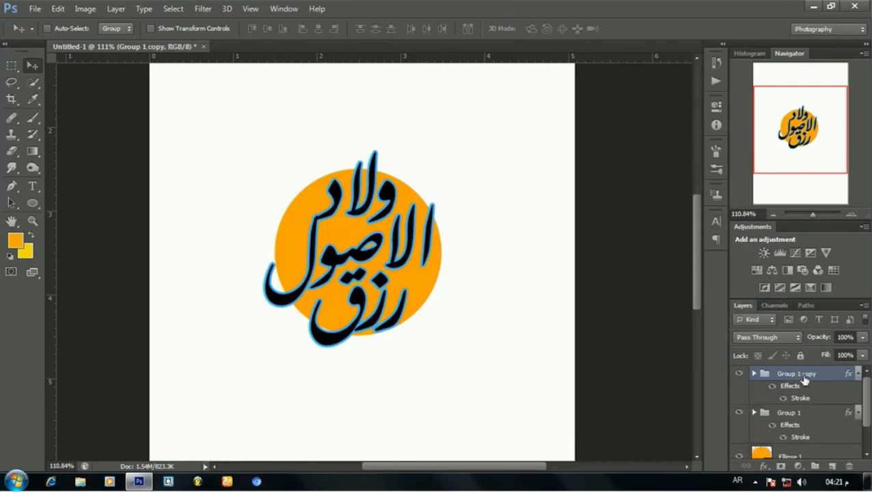
{"action": "left_click", "coordinate": [755, 374]}
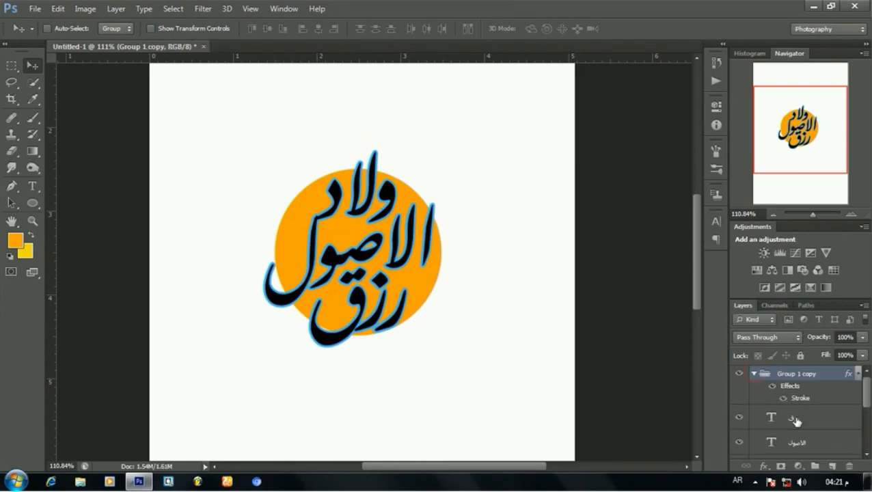
{"action": "double_click", "coordinate": [771, 418]}
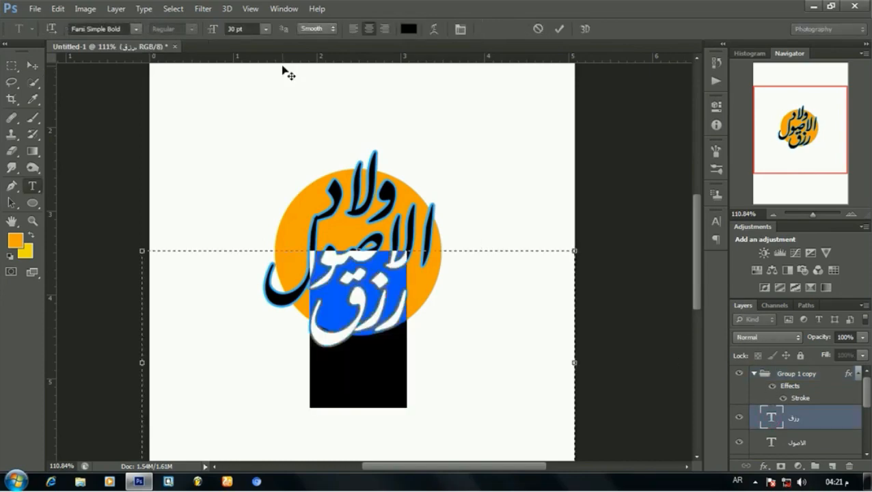
{"action": "left_click", "coordinate": [409, 28]}
{"action": "left_click_drag", "start_coordinate": [652, 284], "coordinate": [650, 228]}
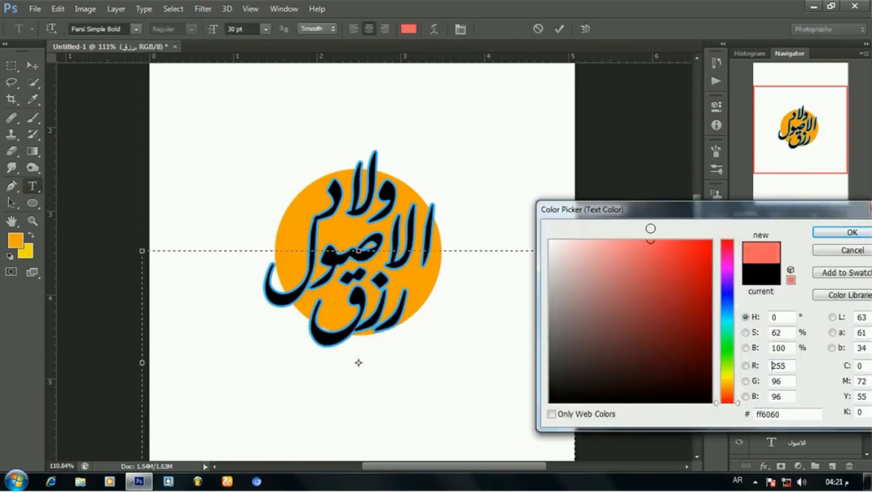
{"action": "key", "text": "Return"}
Colour the word الاصول in the copied group green
{"action": "scroll", "coordinate": [800, 428], "scroll_direction": "down", "scroll_amount": 1}
{"action": "double_click", "coordinate": [773, 406]}
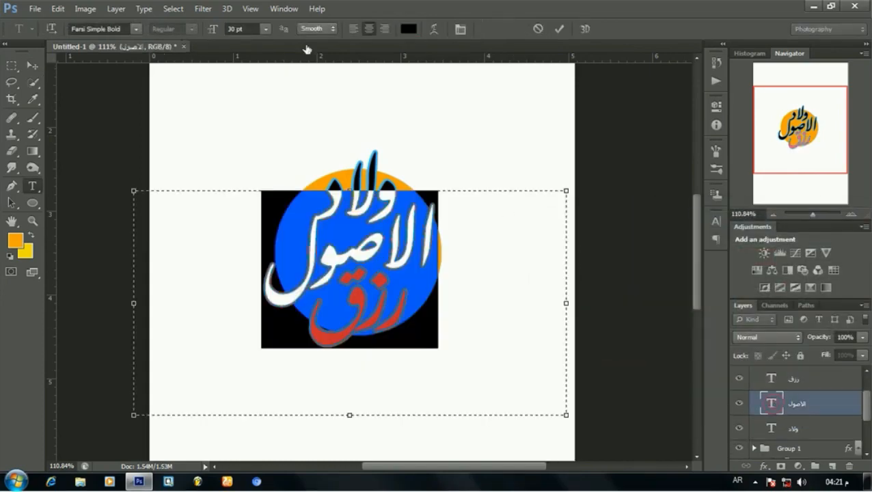
{"action": "left_click", "coordinate": [409, 29]}
{"action": "left_click", "coordinate": [727, 340]}
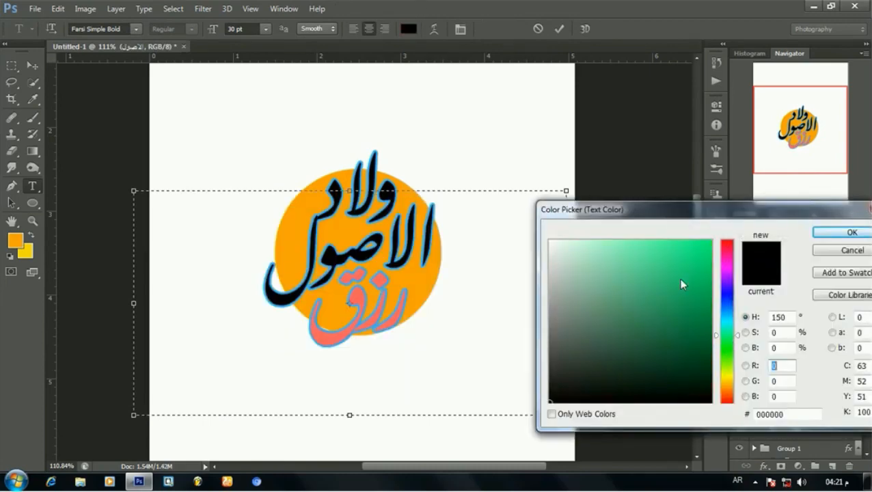
{"action": "left_click", "coordinate": [710, 245]}
{"action": "key", "text": "Return"}
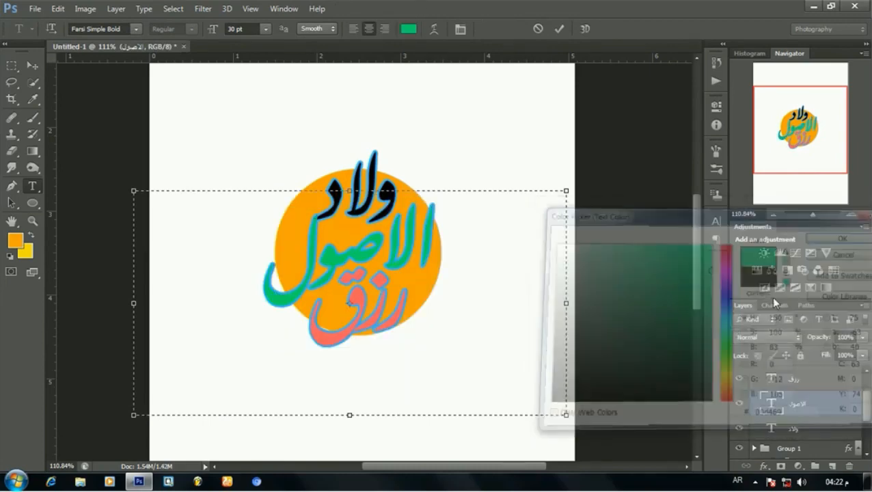
Colour the word ولاد in the copied group bright magenta
{"action": "left_click", "coordinate": [770, 380]}
{"action": "double_click", "coordinate": [770, 380]}
{"action": "double_click", "coordinate": [770, 428]}
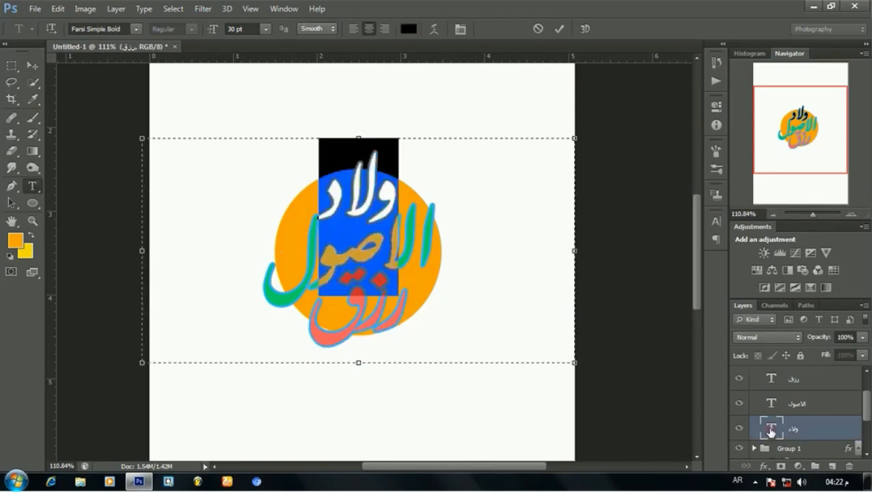
{"action": "left_click", "coordinate": [407, 29]}
{"action": "left_click_drag", "start_coordinate": [734, 376], "coordinate": [725, 235]}
{"action": "left_click", "coordinate": [850, 233]}
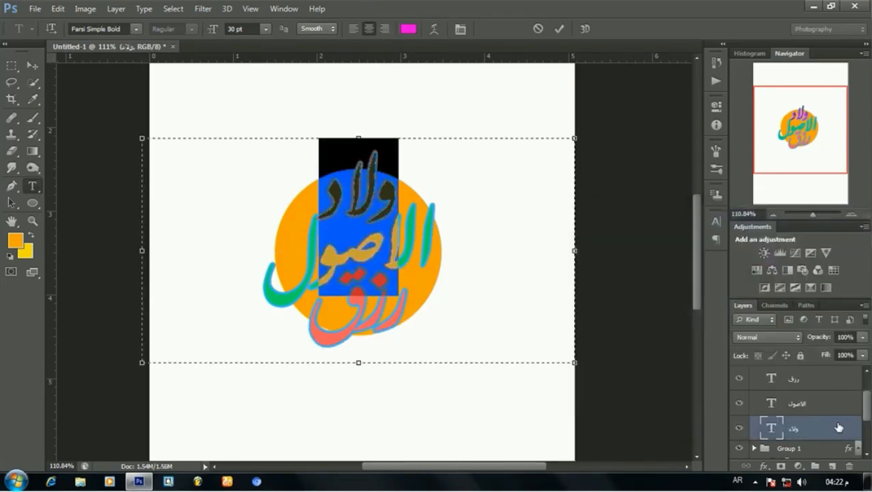
Move the coloured text group copy beneath the original black text group in the layer order
{"action": "scroll", "coordinate": [794, 409], "scroll_direction": "up", "scroll_amount": 2}
{"action": "left_click", "coordinate": [753, 373]}
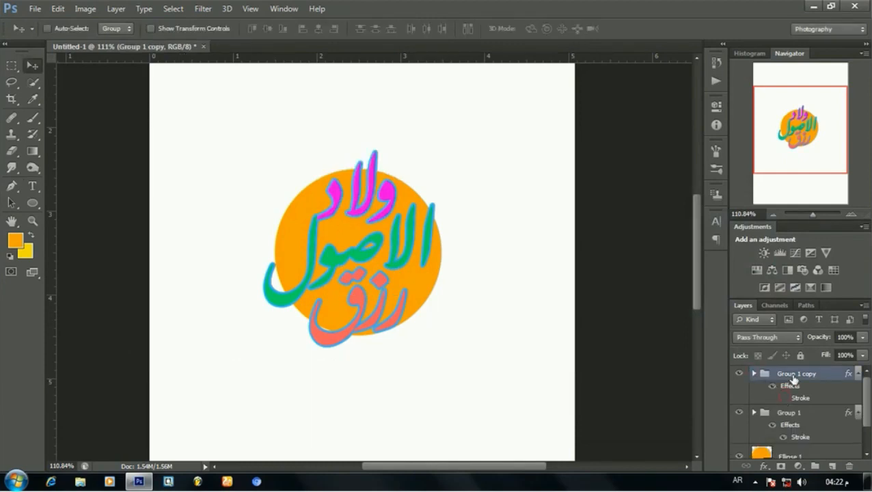
{"action": "left_click_drag", "start_coordinate": [794, 380], "coordinate": [794, 451]}
{"action": "double_click", "coordinate": [794, 442]}
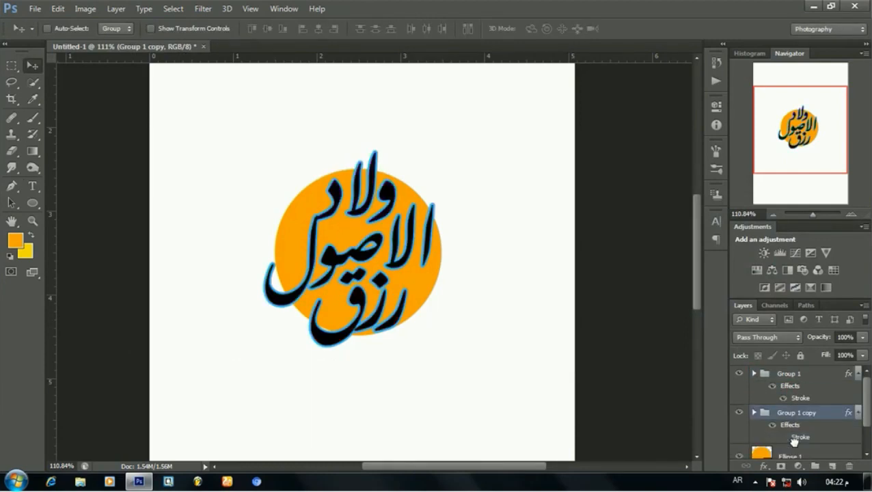
Nudge the coloured text group copy slightly down and sideways so its edges show behind the black lettering
{"action": "key", "text": "Down"}
{"action": "key", "text": "Down"}
{"action": "key", "text": "Down"}
{"action": "key", "text": "Down"}
{"action": "key", "text": "Down"}
{"action": "key", "text": "Down"}
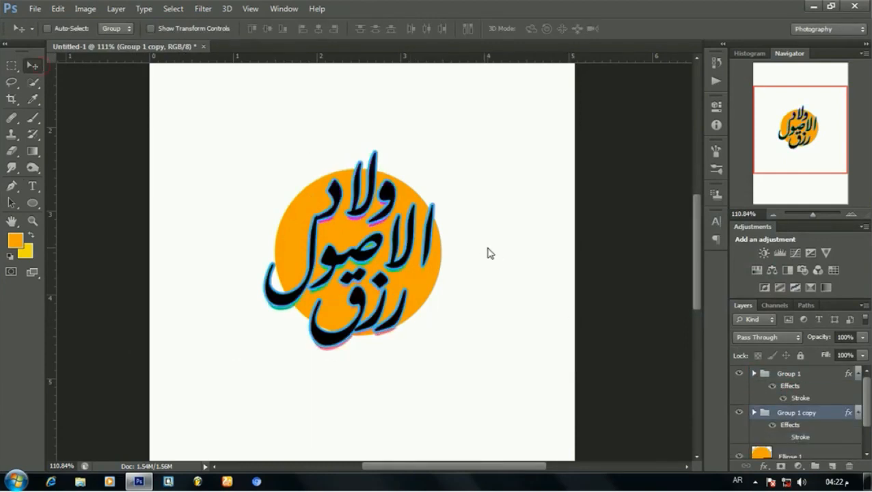
{"action": "key", "text": "Up"}
{"action": "key", "text": "Up"}
{"action": "key", "text": "Left"}
{"action": "key", "text": "Up"}
{"action": "key", "text": "Up"}
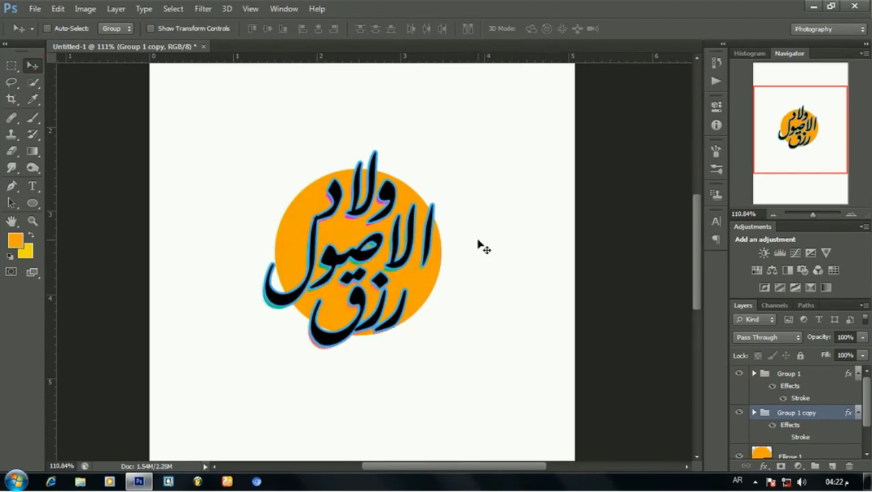
{"action": "key", "text": "Left"}
{"action": "key", "text": "Left"}
{"action": "key", "text": "Left"}
{"action": "key", "text": "Left"}
{"action": "key", "text": "Down"}
{"action": "key", "text": "Down"}
{"action": "key", "text": "Right"}
{"action": "key", "text": "Right"}
{"action": "key", "text": "Right"}
{"action": "key", "text": "Right"}
{"action": "key", "text": "Right"}
{"action": "key", "text": "Up"}
{"action": "key", "text": "Up"}
Reduce the coloured text group copy's opacity to 31%
{"action": "left_click", "coordinate": [864, 355]}
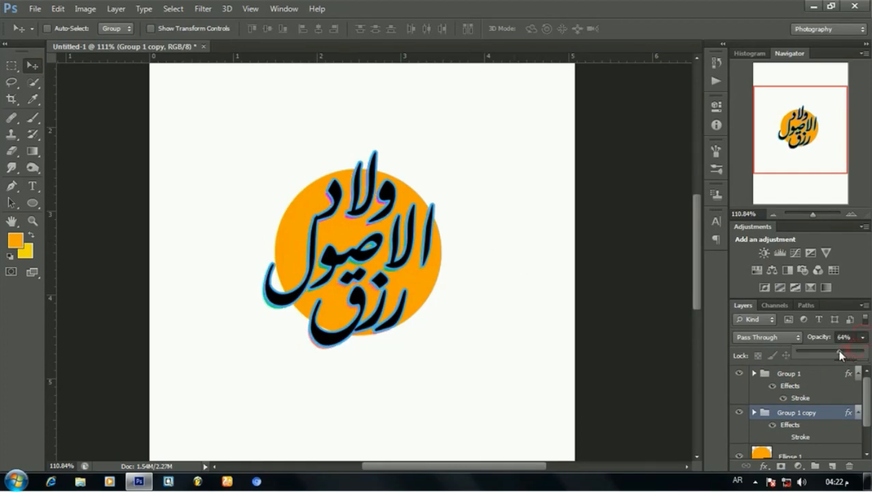
{"action": "left_click_drag", "start_coordinate": [833, 353], "coordinate": [818, 353]}
{"action": "left_click", "coordinate": [817, 424]}
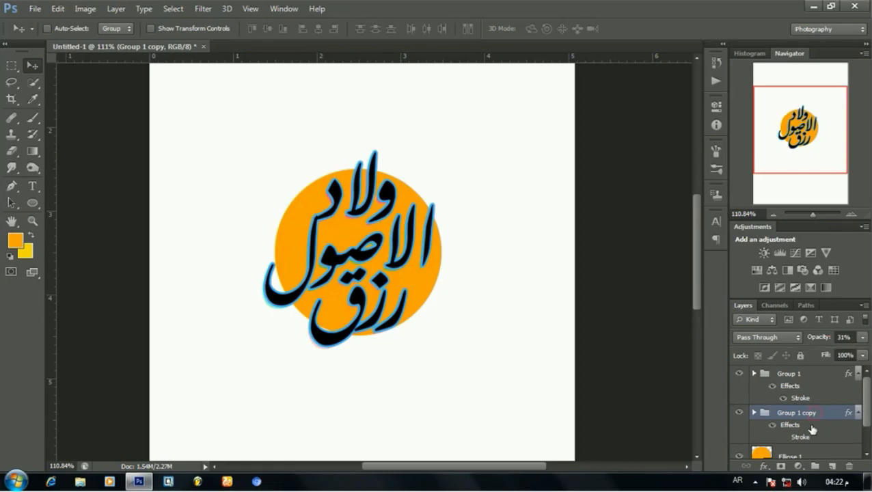
Add a drop shadow to the coloured group copy with reduced opacity, 0 px distance, 6% spread and 21 px size
{"action": "double_click", "coordinate": [832, 413]}
{"action": "left_click", "coordinate": [460, 384]}
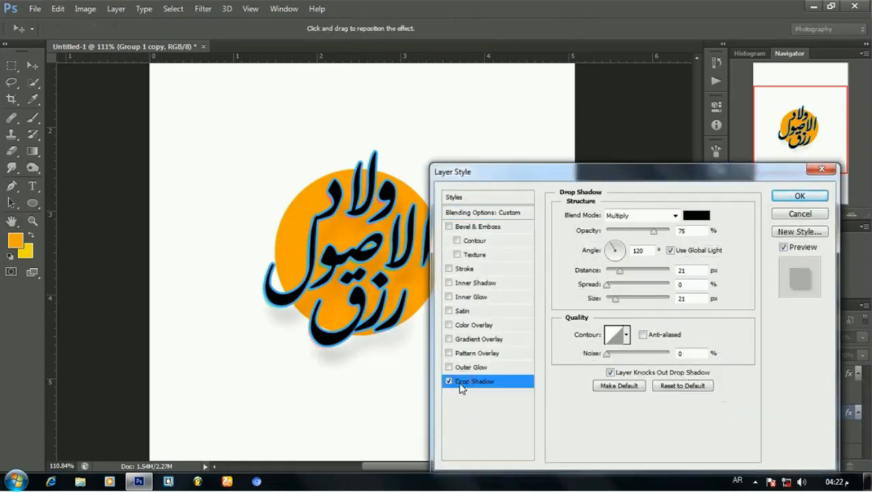
{"action": "mouse_move", "coordinate": [619, 270]}
{"action": "left_mouse_down"}
{"action": "mouse_move", "coordinate": [606, 272]}
{"action": "mouse_move", "coordinate": [618, 302]}
{"action": "mouse_move", "coordinate": [613, 286]}
{"action": "left_mouse_up"}
{"action": "left_click_drag", "start_coordinate": [610, 299], "coordinate": [618, 306]}
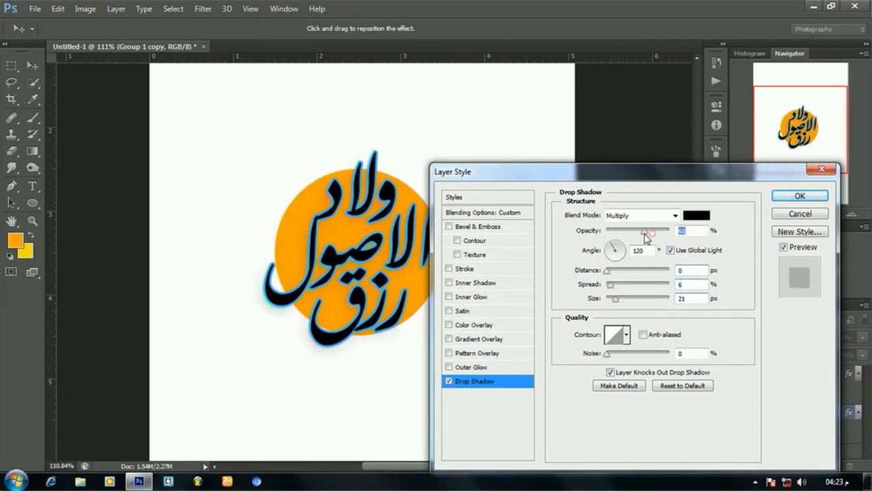
{"action": "key", "text": "Return"}
Scale both text groups and the orange circle together to about 149% and move them to the middle of the page
{"action": "scroll", "coordinate": [293, 222], "scroll_direction": "up", "scroll_amount": 1}
{"action": "scroll", "coordinate": [293, 222], "scroll_direction": "up", "scroll_amount": 2}
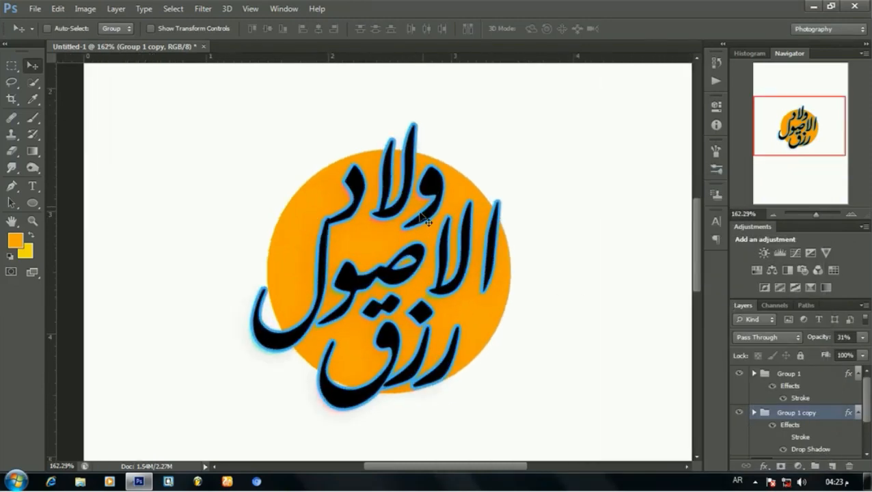
{"action": "scroll", "coordinate": [396, 140], "scroll_direction": "down", "scroll_amount": 8}
{"action": "scroll", "coordinate": [394, 138], "scroll_direction": "up", "scroll_amount": 2}
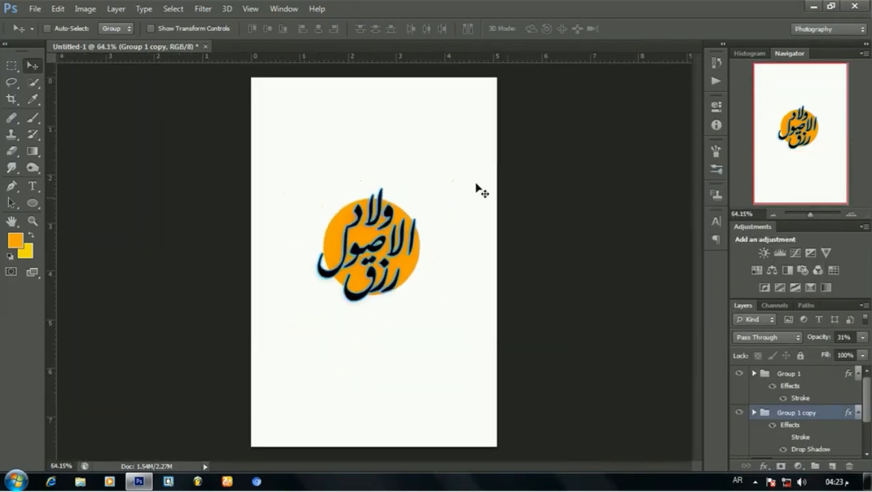
{"action": "left_click", "coordinate": [784, 376]}
{"action": "scroll", "coordinate": [803, 421], "scroll_direction": "down", "scroll_amount": 2}
{"action": "scroll", "coordinate": [797, 409], "scroll_direction": "up", "scroll_amount": 2}
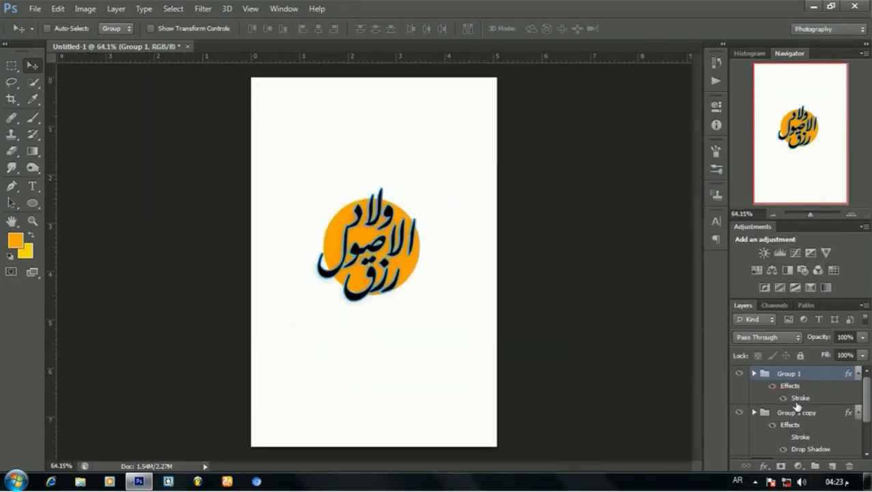
{"action": "scroll", "coordinate": [800, 430], "scroll_direction": "down", "scroll_amount": 2}
{"action": "left_click", "coordinate": [800, 430], "text": "shift"}
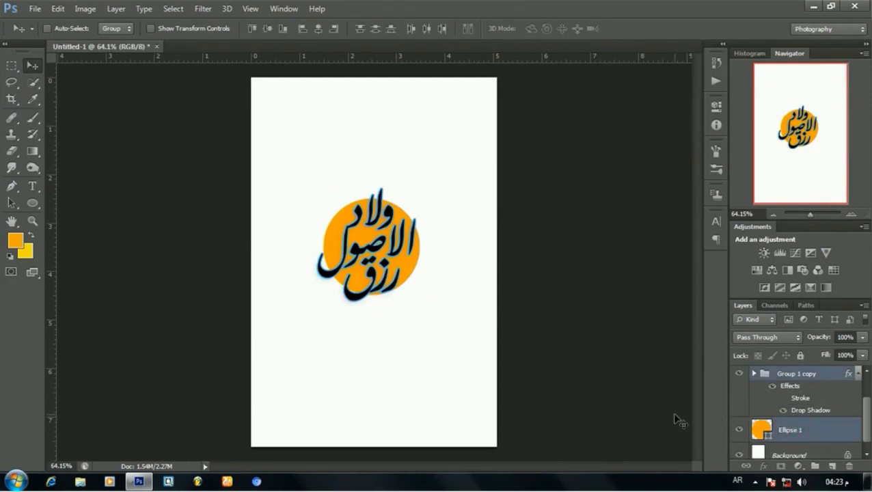
{"action": "key", "text": "ctrl+t"}
{"action": "left_click_drag", "start_coordinate": [497, 180], "coordinate": [545, 109]}
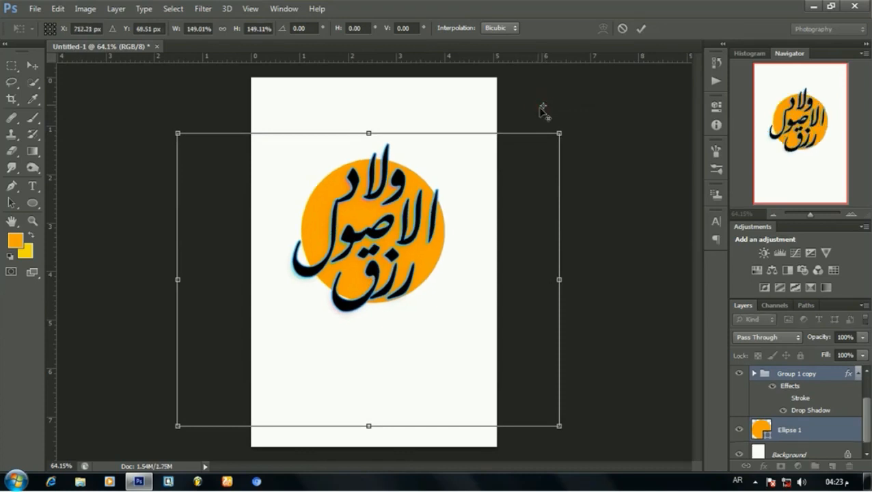
{"action": "key", "text": "Return"}
{"action": "left_click_drag", "start_coordinate": [383, 248], "coordinate": [379, 268]}
Add a near-black solid colour fill layer directly above the Background layer
{"action": "scroll", "coordinate": [765, 362], "scroll_direction": "up", "scroll_amount": 1}
{"action": "scroll", "coordinate": [767, 364], "scroll_direction": "down", "scroll_amount": 2}
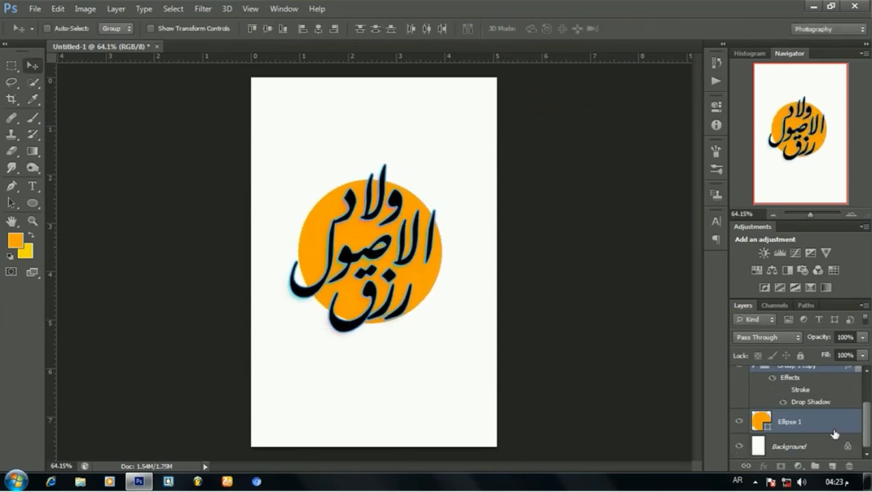
{"action": "left_click", "coordinate": [823, 447]}
{"action": "left_click", "coordinate": [797, 466]}
{"action": "left_click", "coordinate": [779, 191]}
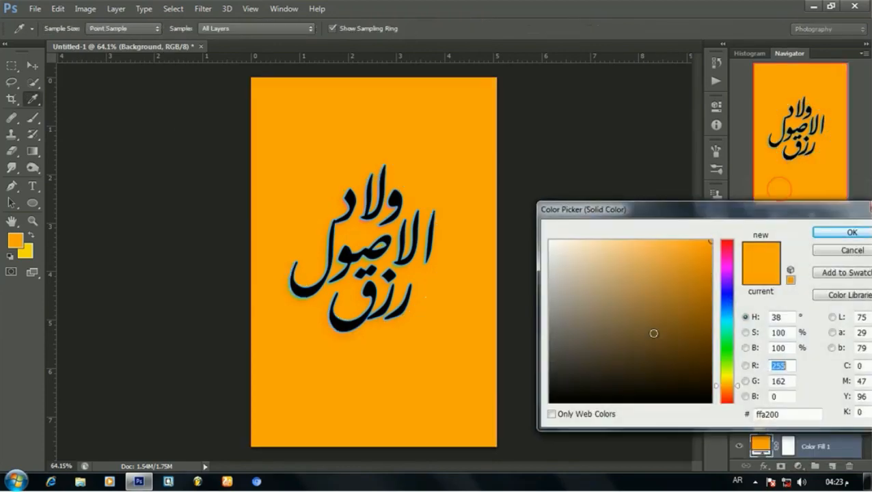
{"action": "left_click_drag", "start_coordinate": [654, 333], "coordinate": [516, 403]}
{"action": "left_click_drag", "start_coordinate": [597, 383], "coordinate": [545, 387]}
{"action": "key", "text": "Return"}
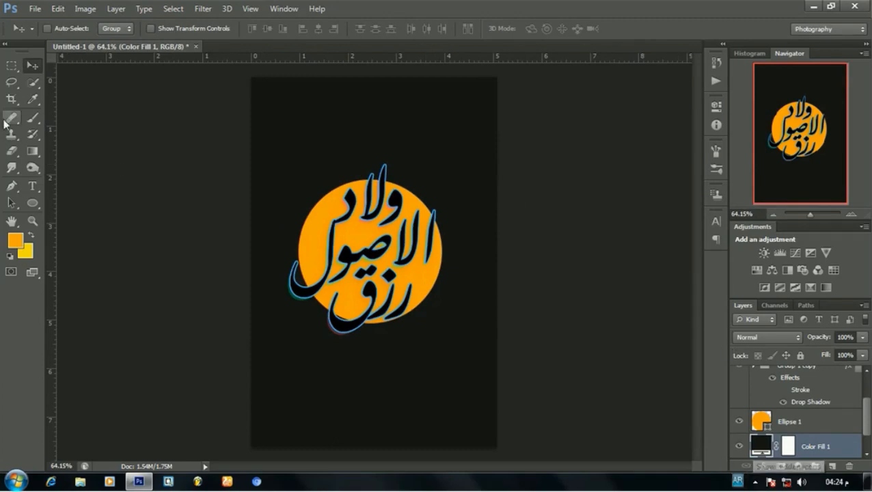
Open the Free Hanging T-Shirt Mockup file from the t shirt folder inside packs and Psd
{"action": "left_click", "coordinate": [34, 13]}
{"action": "left_click", "coordinate": [41, 33]}
{"action": "double_click", "coordinate": [382, 213]}
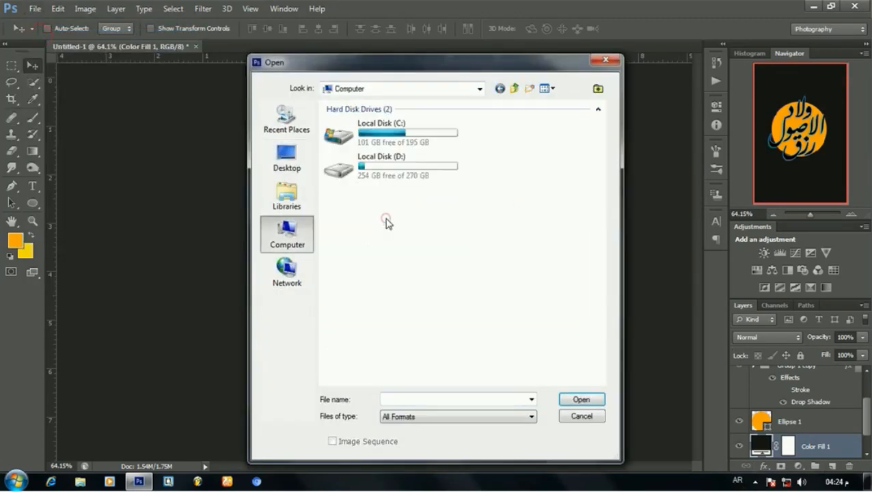
{"action": "double_click", "coordinate": [392, 160]}
{"action": "double_click", "coordinate": [372, 205]}
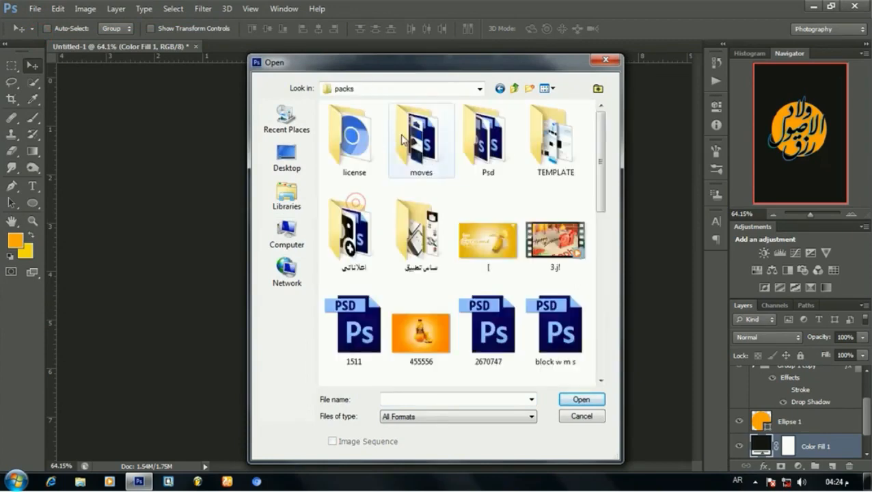
{"action": "double_click", "coordinate": [478, 143]}
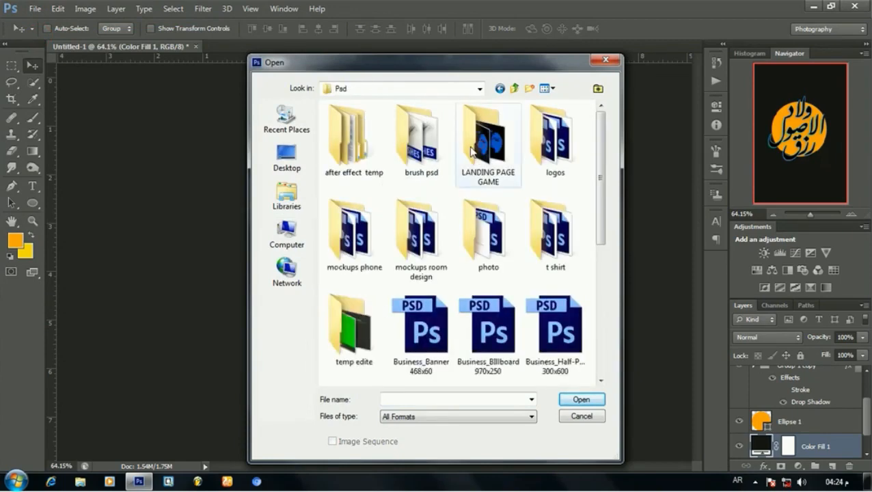
{"action": "double_click", "coordinate": [548, 240]}
{"action": "left_click", "coordinate": [489, 145]}
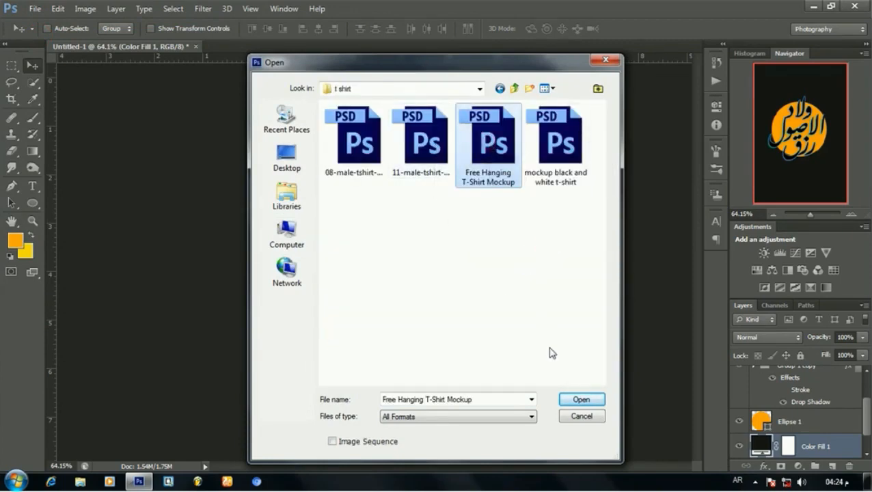
{"action": "left_click", "coordinate": [579, 399]}
Turn on the mockup's T-Shirt and Color layers and open the Place Design Here smart object
{"action": "left_click", "coordinate": [739, 428]}
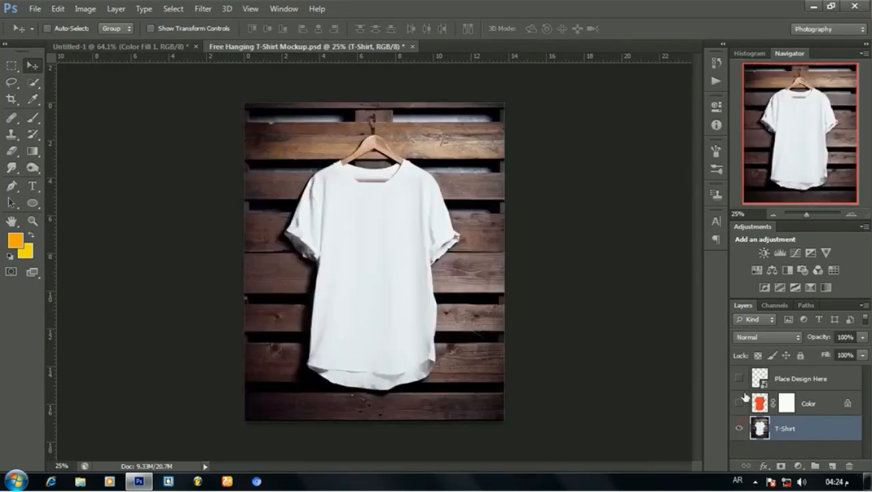
{"action": "left_click", "coordinate": [738, 403]}
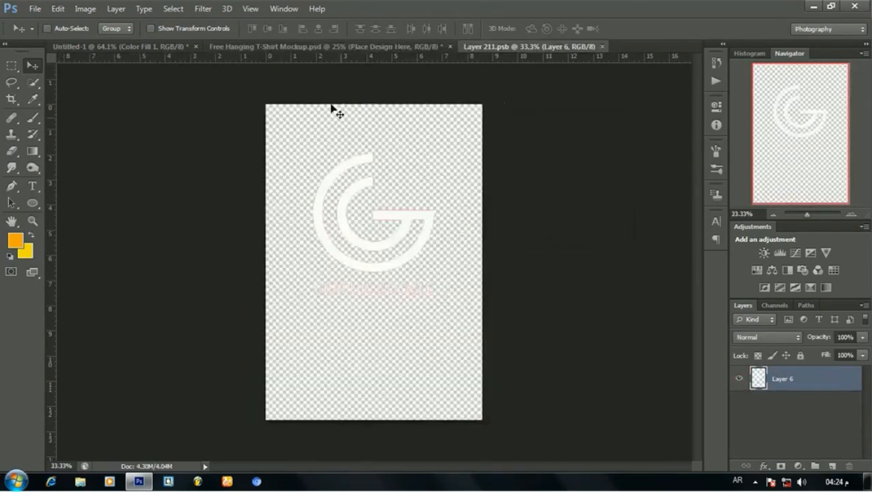
Return to the Untitled-1 document, select the text groups and circle, and create a new layer group
{"action": "left_click", "coordinate": [160, 47]}
{"action": "scroll", "coordinate": [807, 403], "scroll_direction": "up", "scroll_amount": 2}
{"action": "left_click", "coordinate": [807, 414]}
{"action": "left_click", "coordinate": [798, 374], "text": "ctrl"}
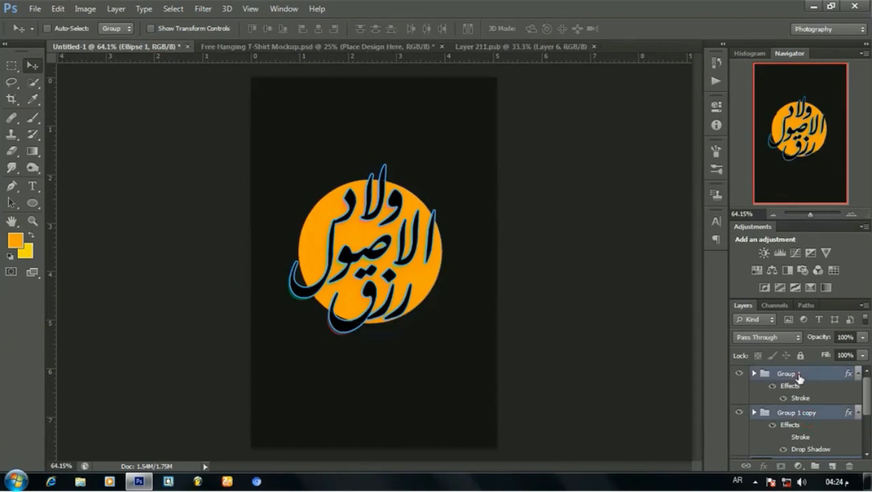
{"action": "right_click", "coordinate": [798, 374]}
{"action": "left_click", "coordinate": [802, 375]}
{"action": "left_click", "coordinate": [814, 465]}
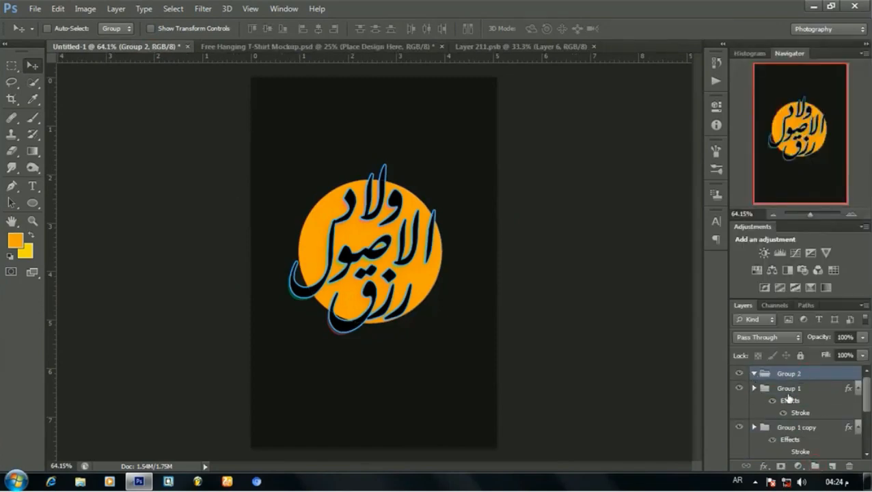
Group both text groups with the orange circle and delete the empty Group 2
{"action": "left_click", "coordinate": [787, 393]}
{"action": "scroll", "coordinate": [796, 404], "scroll_direction": "down", "scroll_amount": 3}
{"action": "left_click", "coordinate": [798, 424], "text": "shift"}
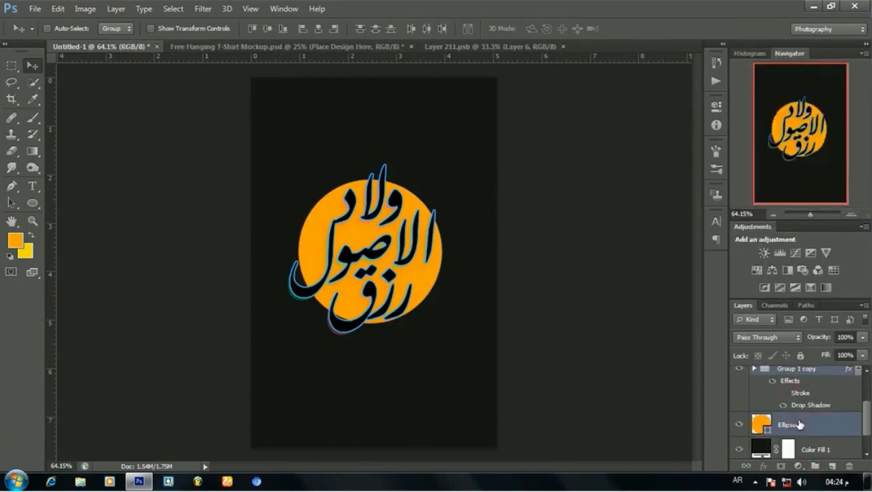
{"action": "key", "text": "ctrl+g"}
{"action": "left_click", "coordinate": [786, 375]}
{"action": "key", "text": "Delete"}
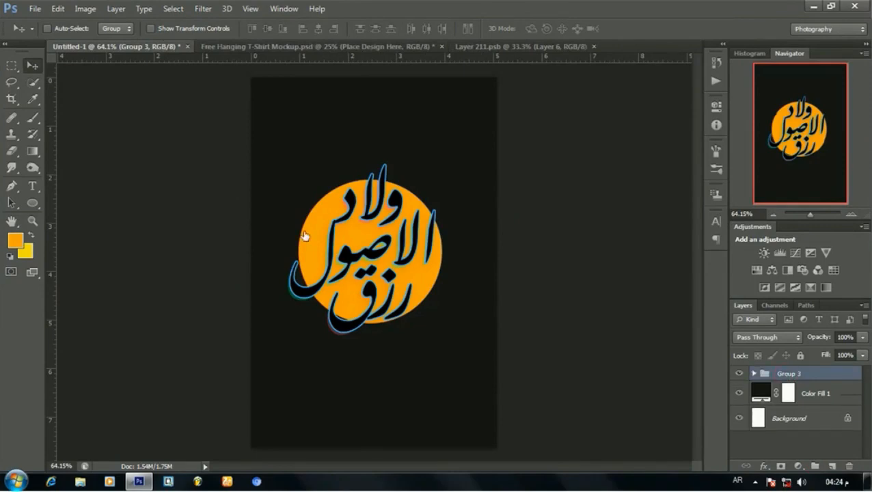
Copy the grouped design into the Layer 211.psb document and delete the placeholder logo layer, Layer 6
{"action": "mouse_move", "coordinate": [400, 261]}
{"action": "left_mouse_down"}
{"action": "mouse_move", "coordinate": [436, 51]}
{"action": "mouse_move", "coordinate": [385, 266]}
{"action": "left_mouse_up"}
{"action": "left_click", "coordinate": [799, 393]}
{"action": "key", "text": "Delete"}
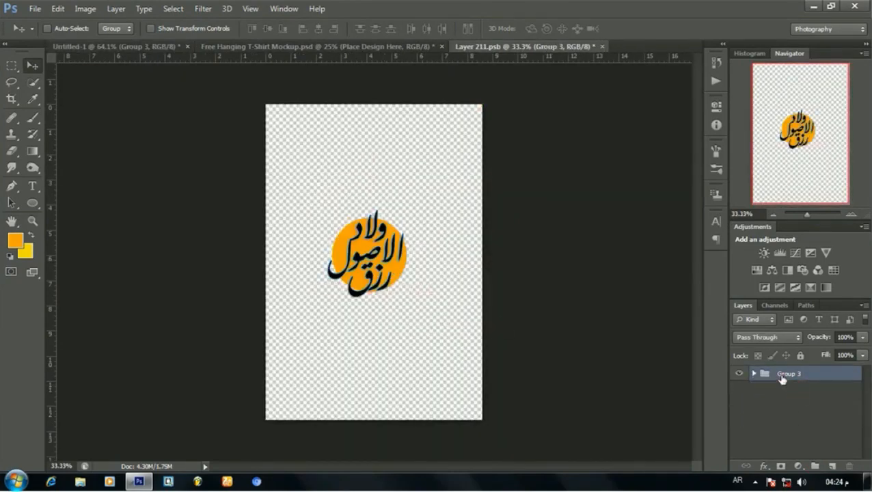
Enlarge and centre the design group in Layer 211.psb, and close the document with its changes saved
{"action": "key", "text": "ctrl+t"}
{"action": "left_click_drag", "start_coordinate": [467, 202], "coordinate": [546, 144]}
{"action": "key", "text": "Return"}
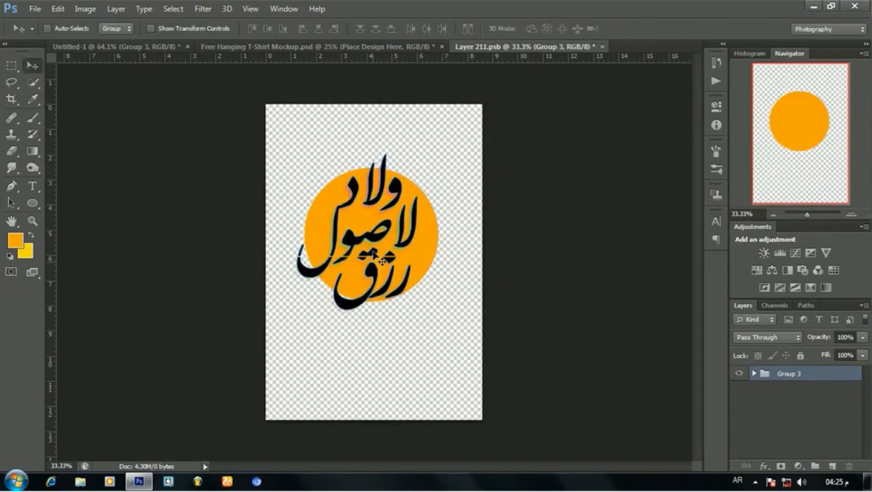
{"action": "left_click", "coordinate": [602, 46]}
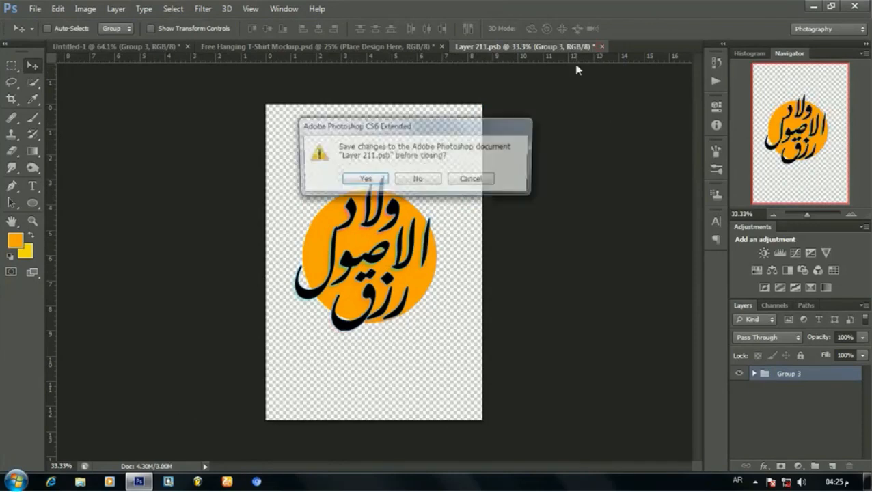
{"action": "left_click", "coordinate": [367, 177]}
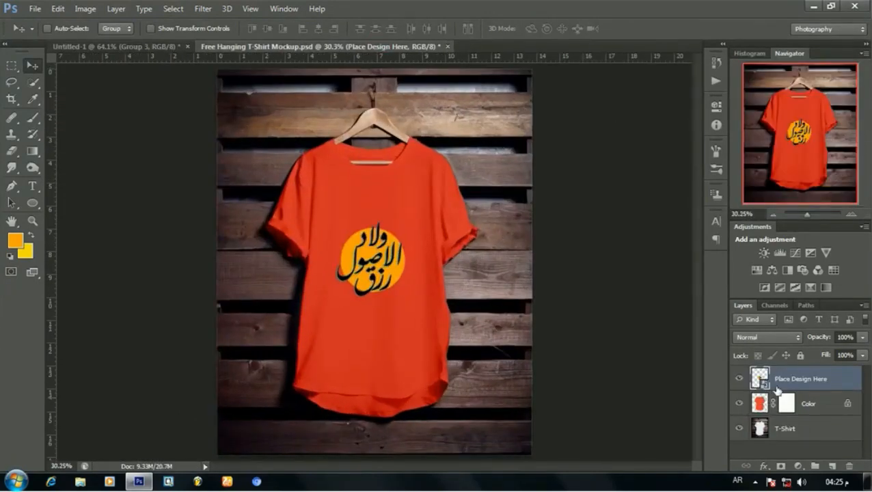
Reopen the Place Design Here smart object, enlarge the design to nearly the canvas width and recentre it
{"action": "double_click", "coordinate": [759, 377]}
{"action": "key", "text": "Return"}
{"action": "key", "text": "ctrl+t"}
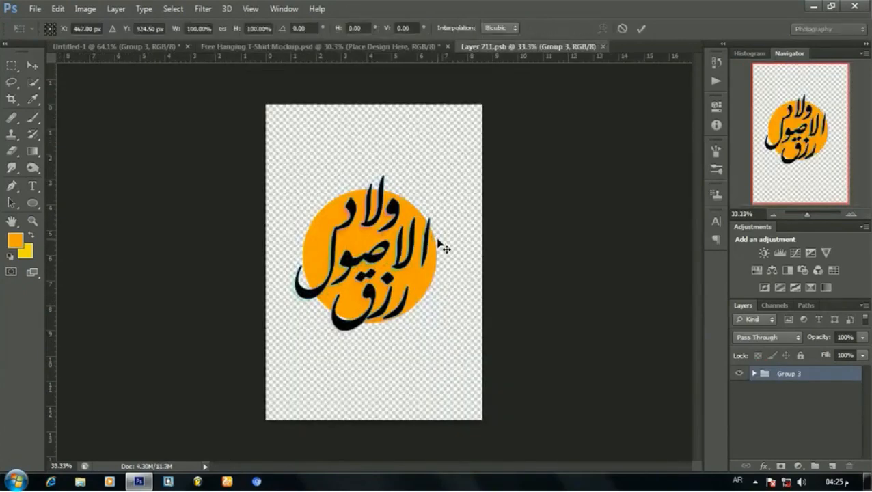
{"action": "left_click_drag", "start_coordinate": [549, 160], "coordinate": [584, 110]}
{"action": "key", "text": "Return"}
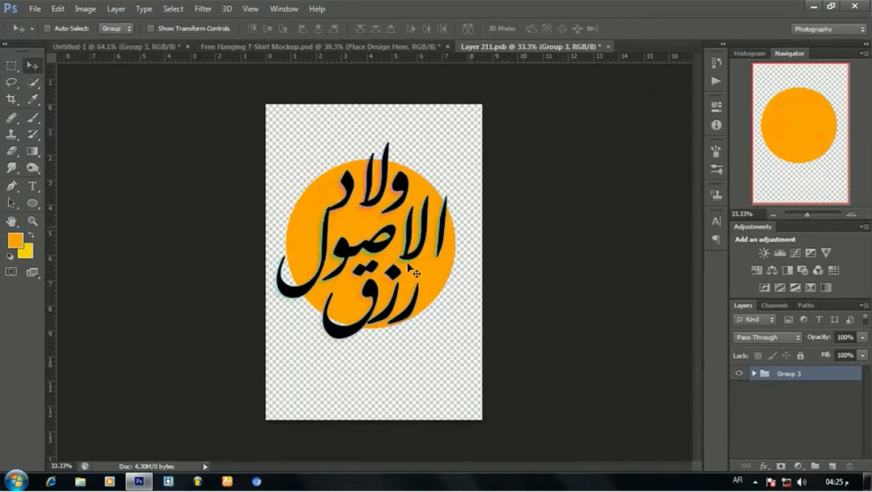
{"action": "left_click_drag", "start_coordinate": [384, 256], "coordinate": [385, 264]}
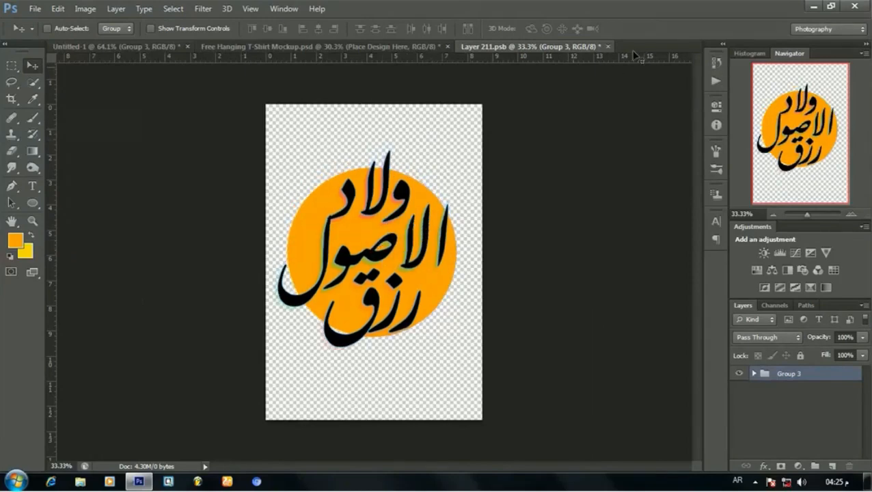
Close Layer 211.psb with its changes saved and check the larger design on the T-shirt mockup
{"action": "left_click", "coordinate": [608, 46]}
{"action": "left_click", "coordinate": [362, 181]}
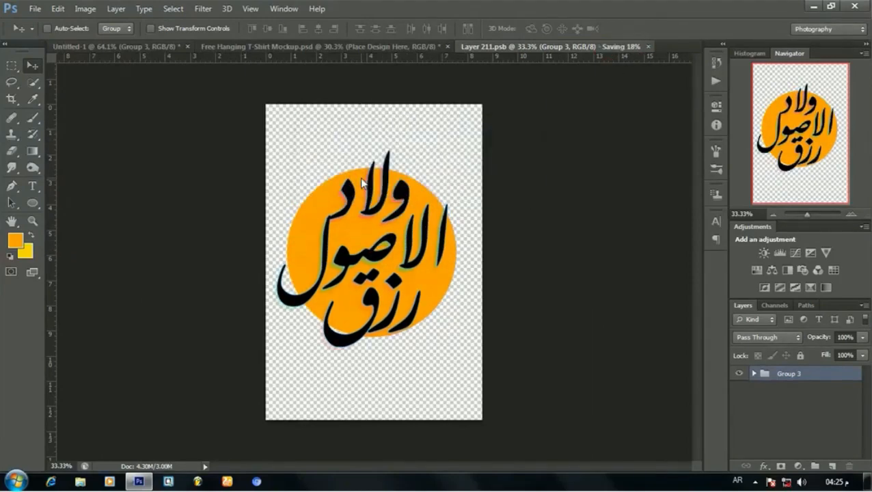
{"action": "scroll", "coordinate": [412, 204], "scroll_direction": "down", "scroll_amount": 4}
{"action": "scroll", "coordinate": [389, 144], "scroll_direction": "up", "scroll_amount": 3}
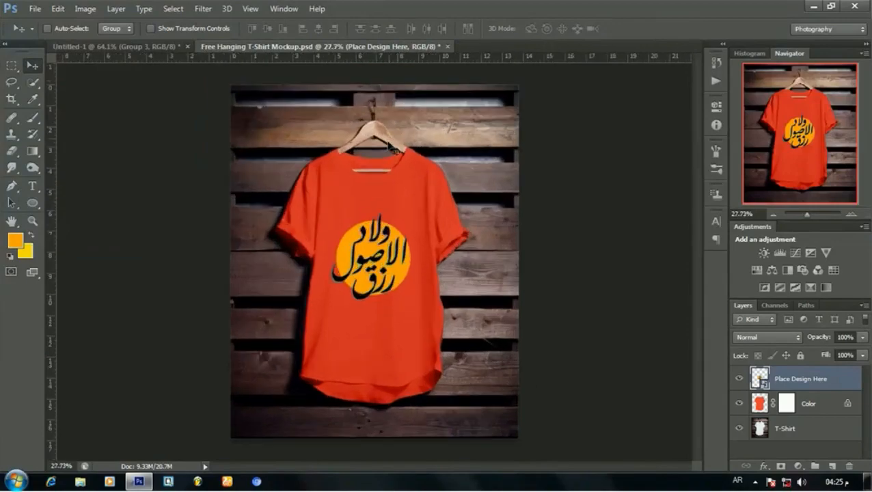